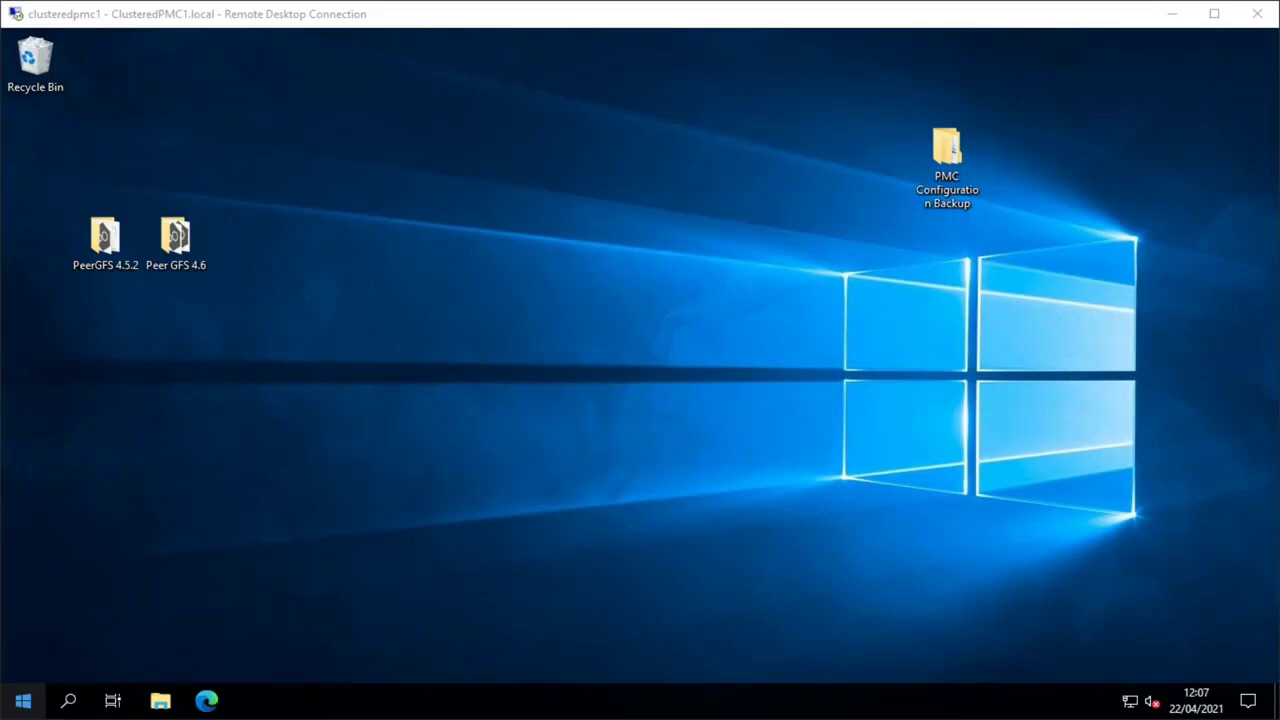
Launch the Peer Management Center Client and allow it to make changes to the device
left_click(25, 699)
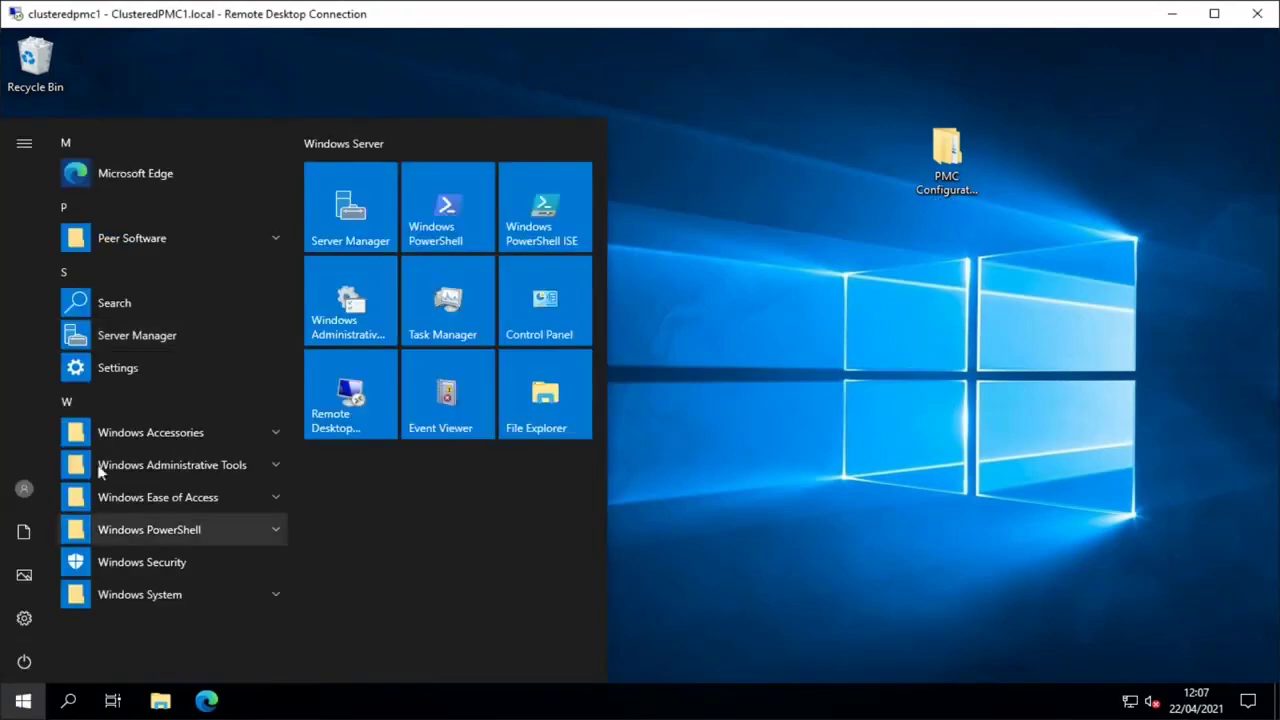
left_click(156, 239)
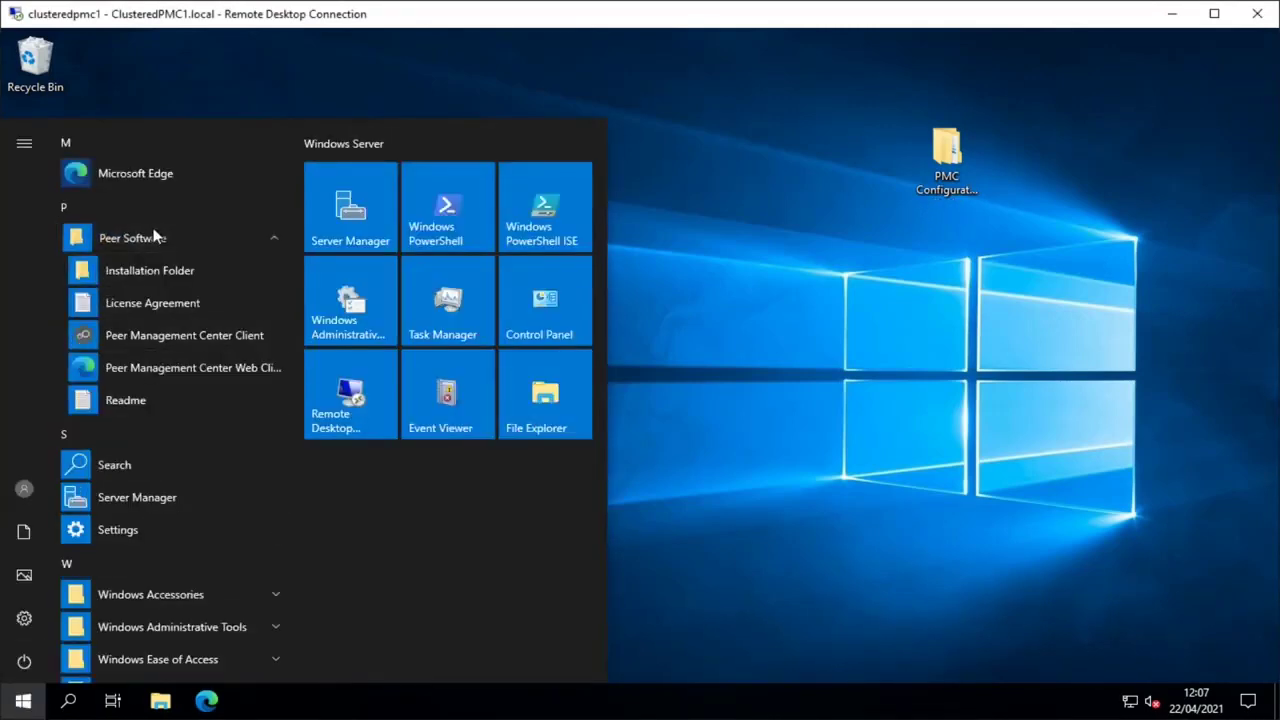
left_click(238, 341)
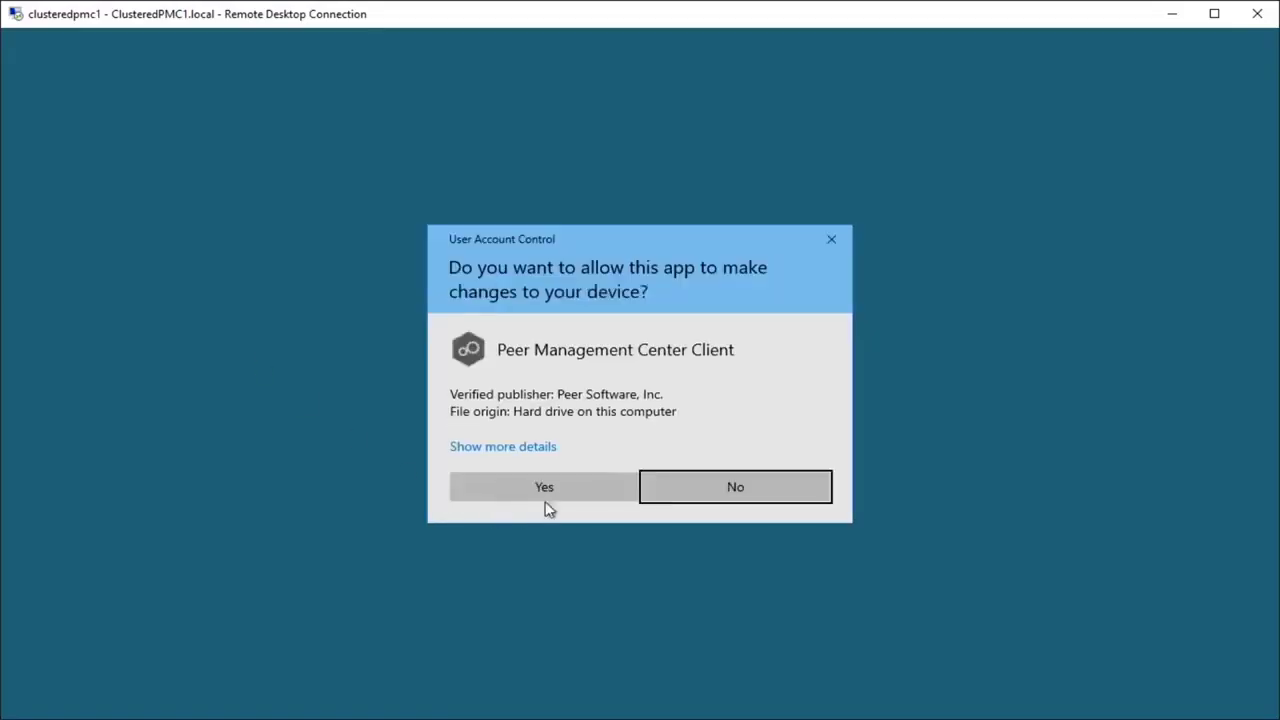
left_click(570, 491)
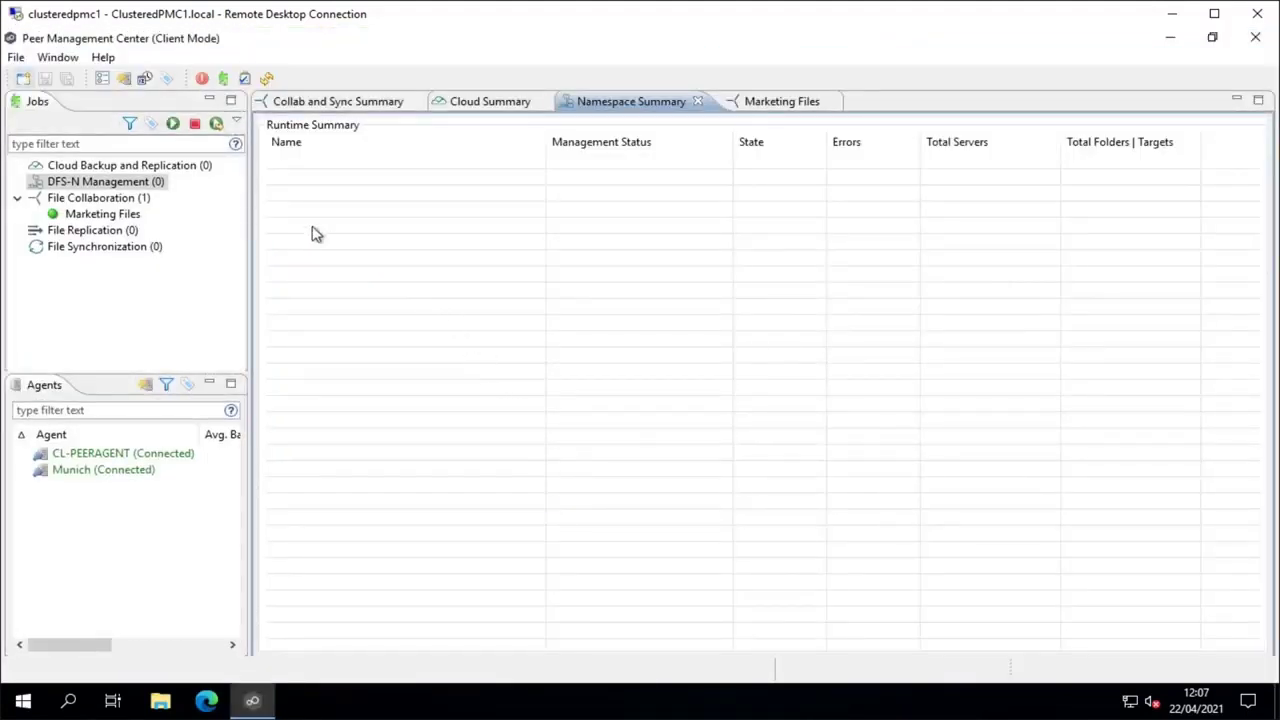
Stop the running Marketing Files file collaboration job and close the Peer Management Center client
double_click(99, 215)
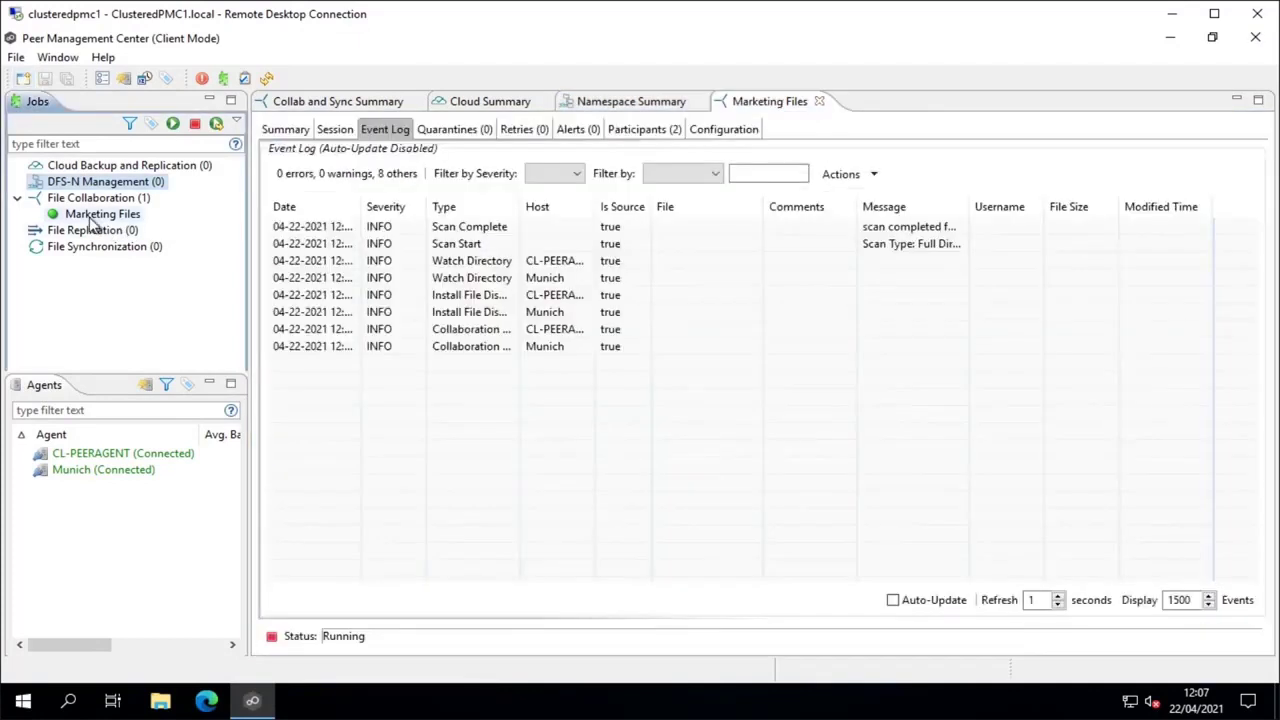
right_click(97, 216)
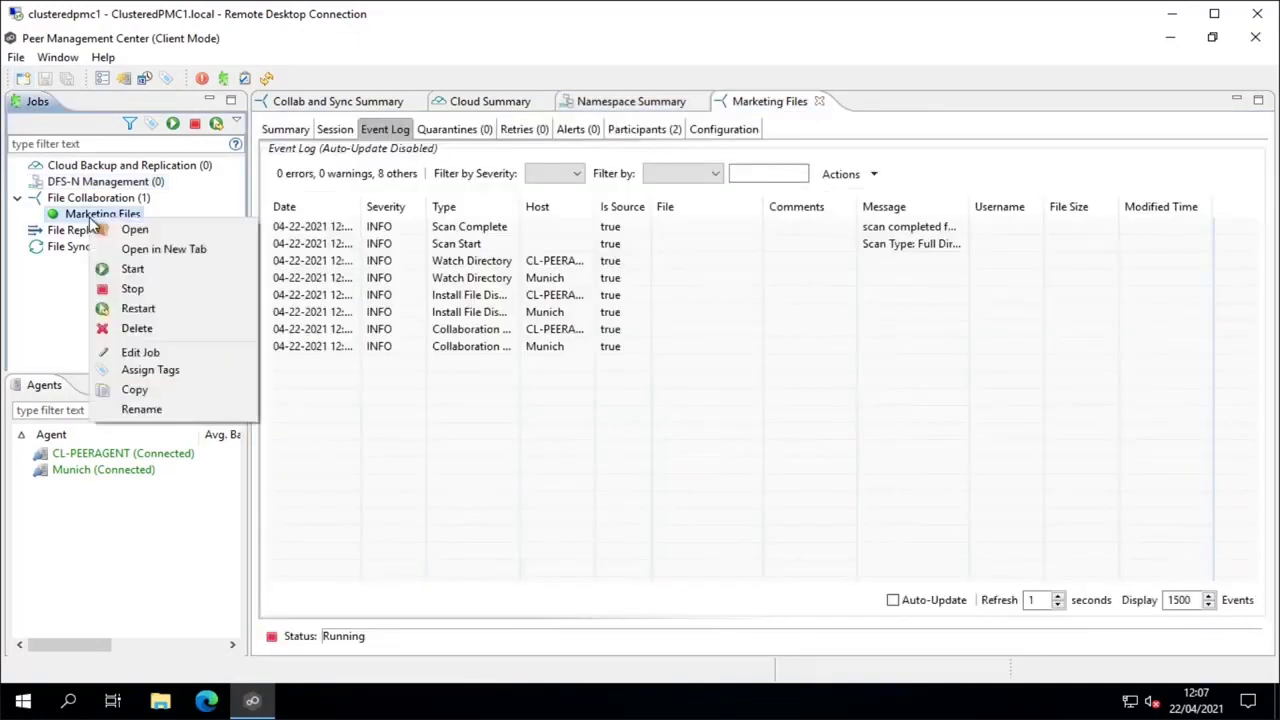
left_click(153, 293)
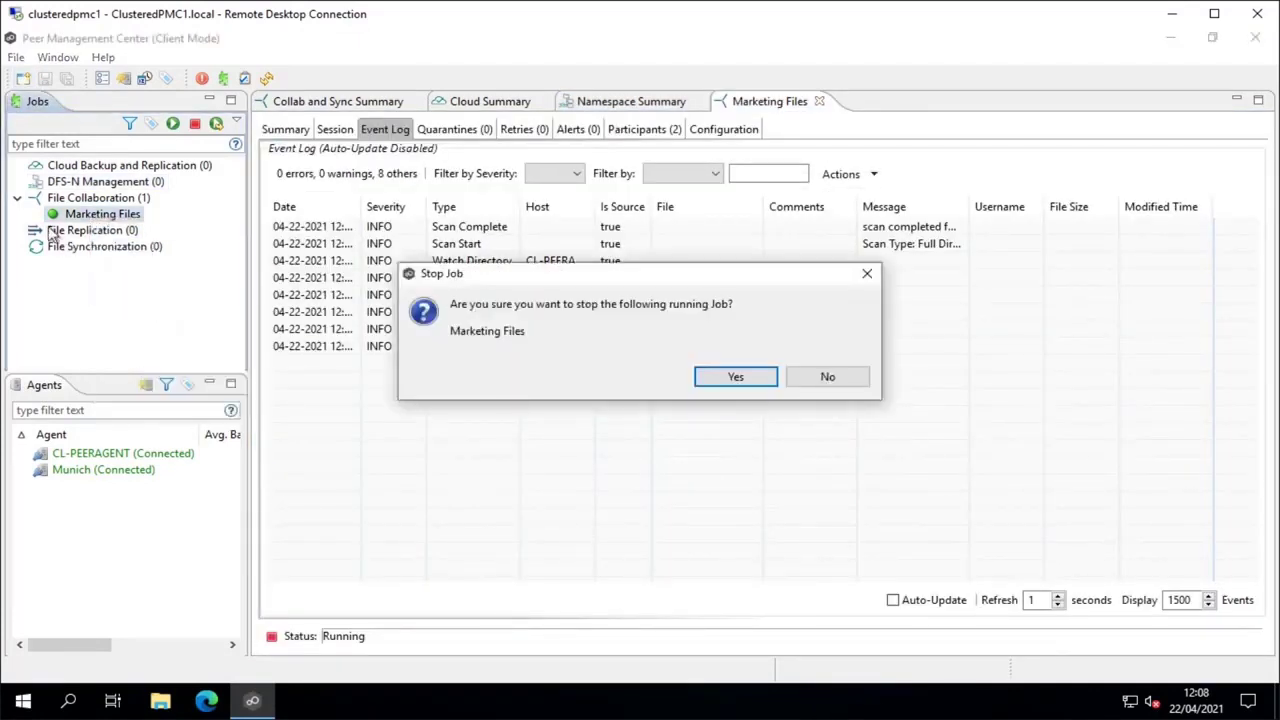
left_click(716, 382)
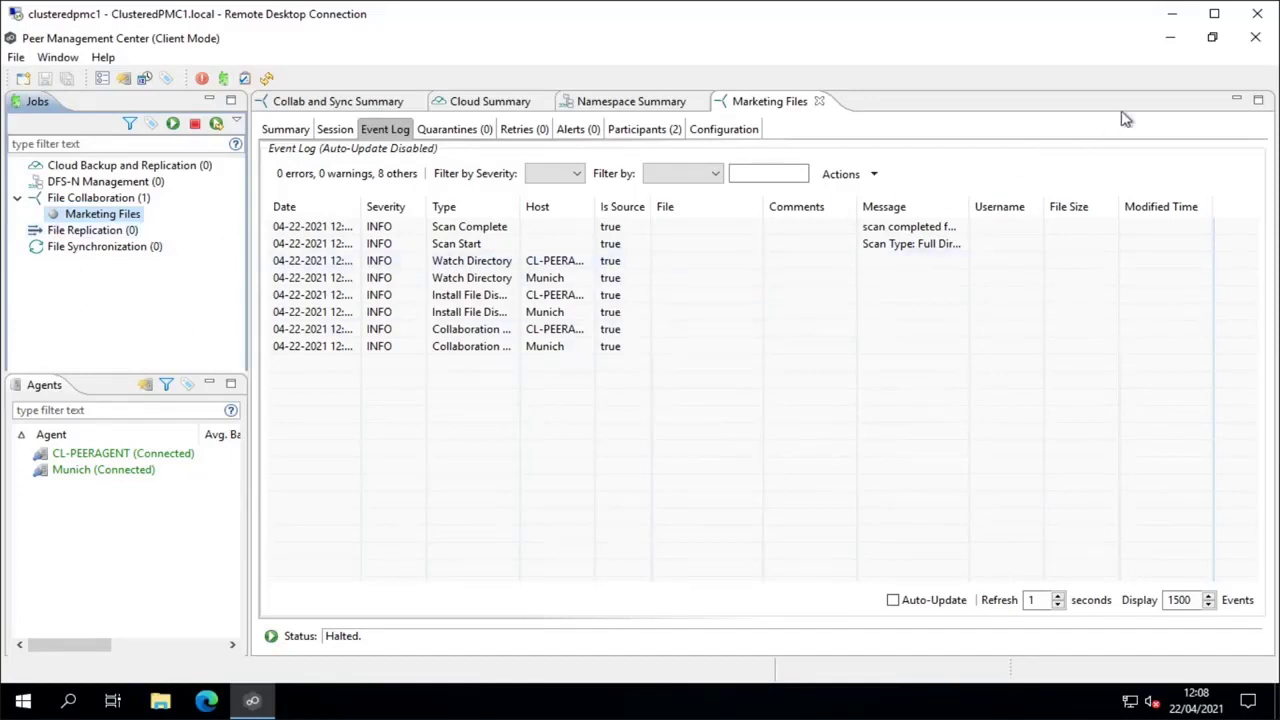
left_click(1256, 40)
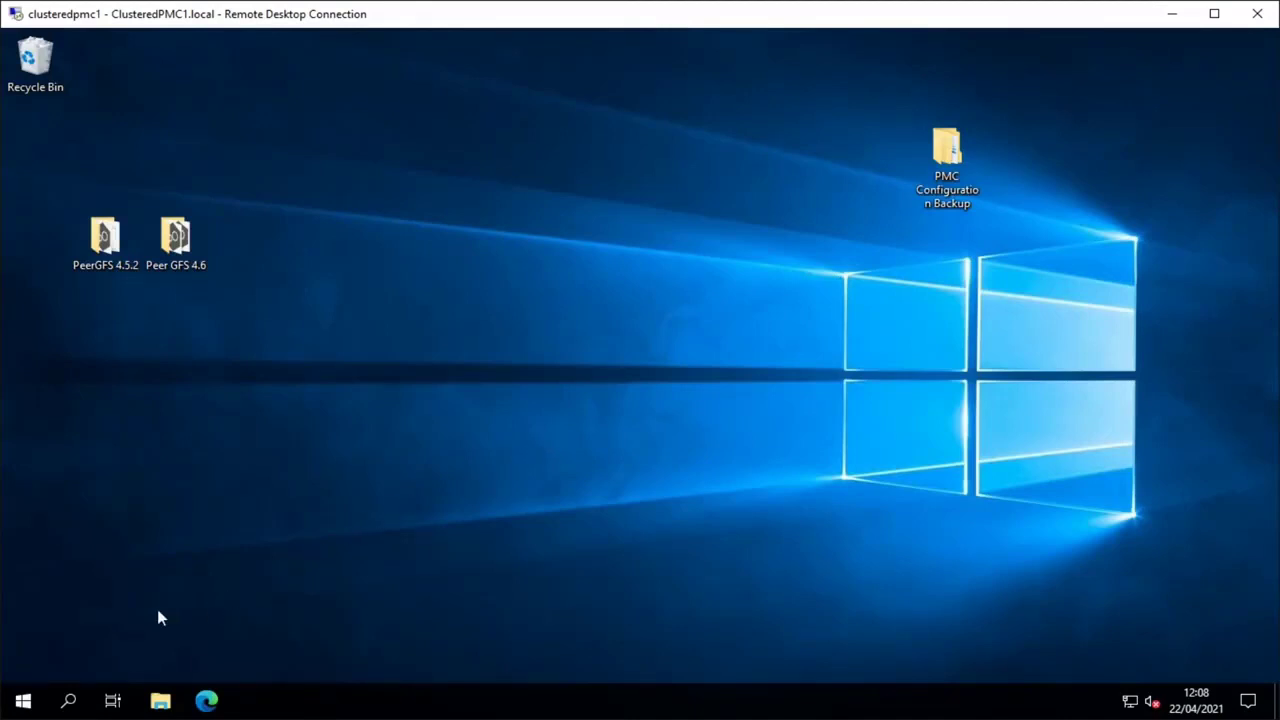
Open Failover Cluster Manager from the Windows administrative tools
left_click(22, 700)
left_click(180, 465)
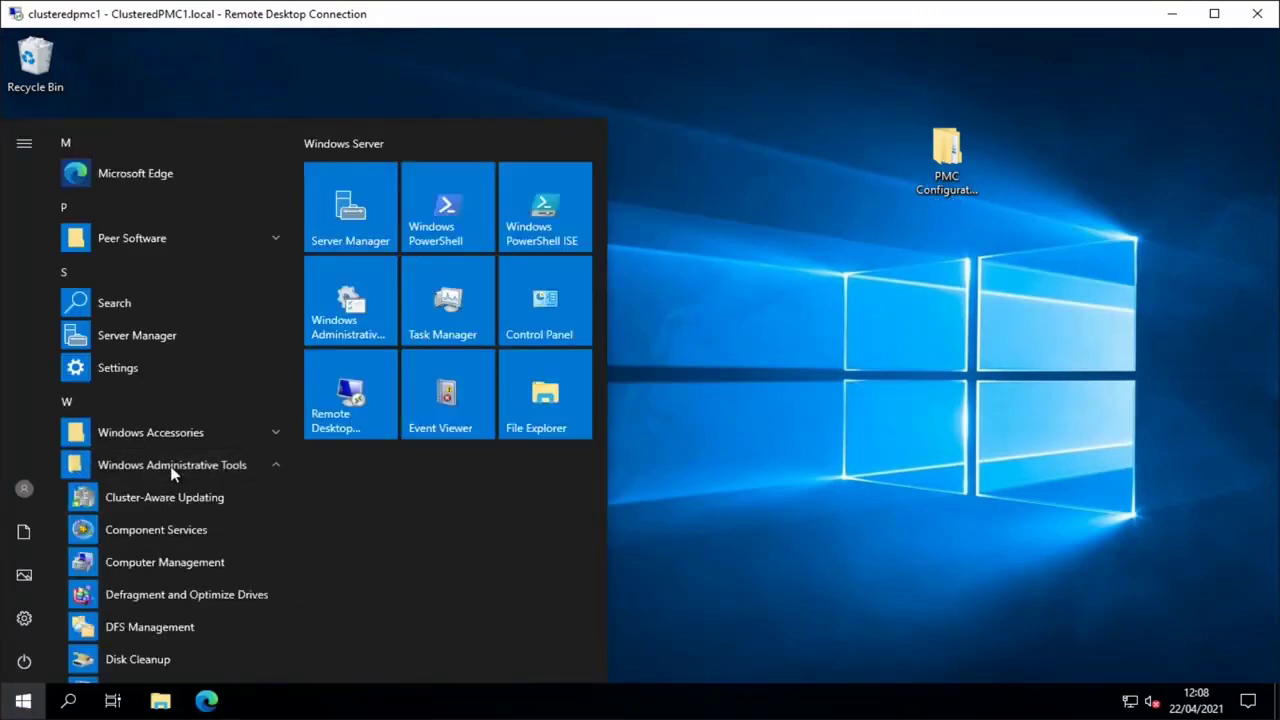
scroll(178, 529, "down", 3)
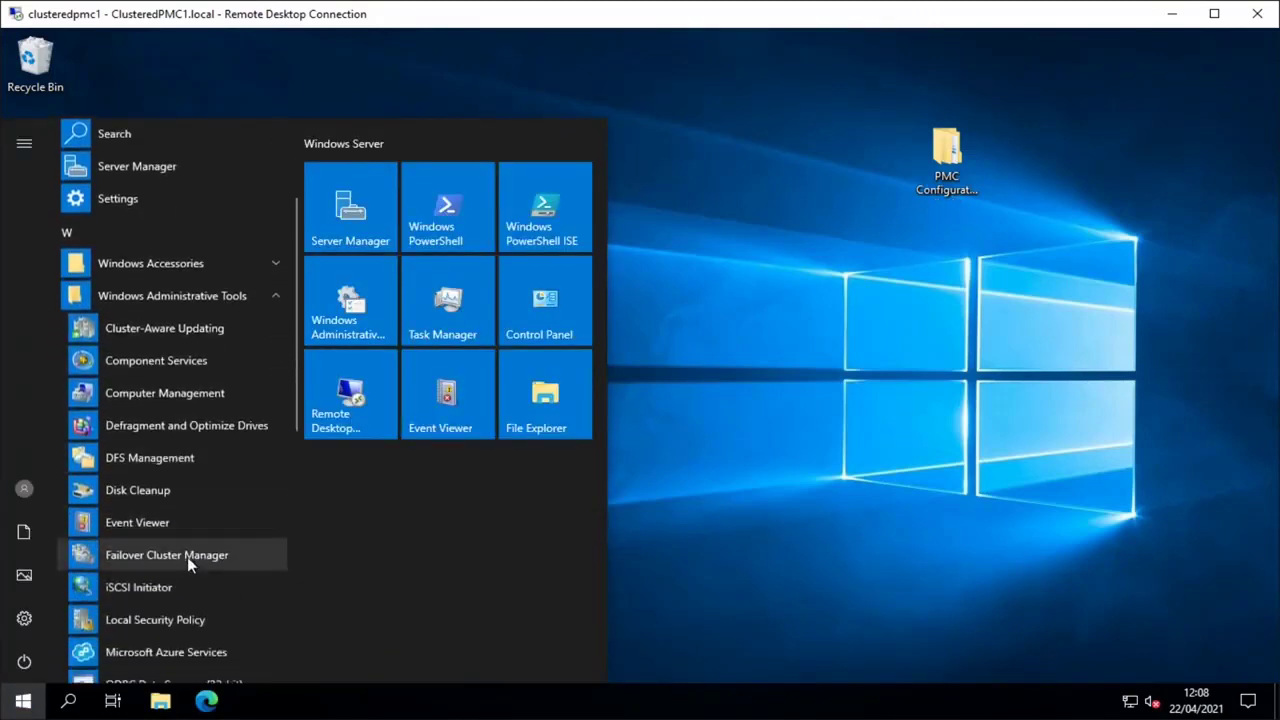
left_click(188, 556)
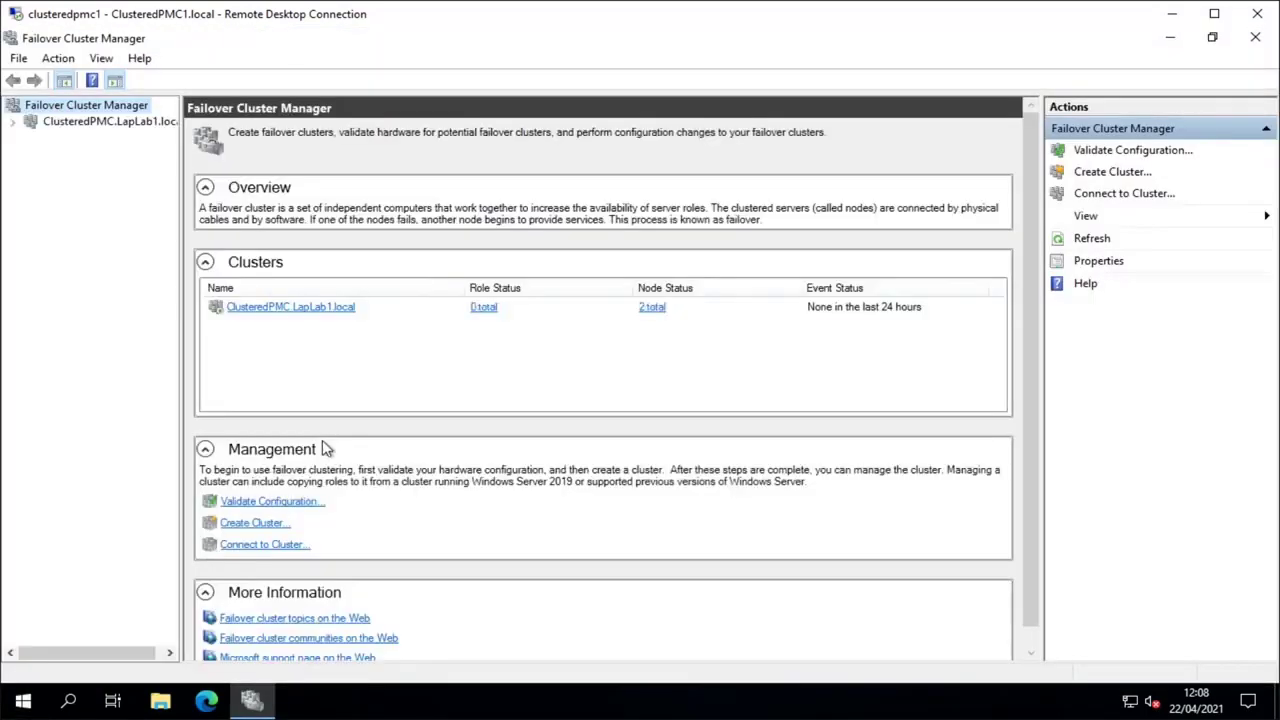
Stop the CL-PMC role on the ClusteredPMC.LapLab1.local cluster
left_click(15, 120)
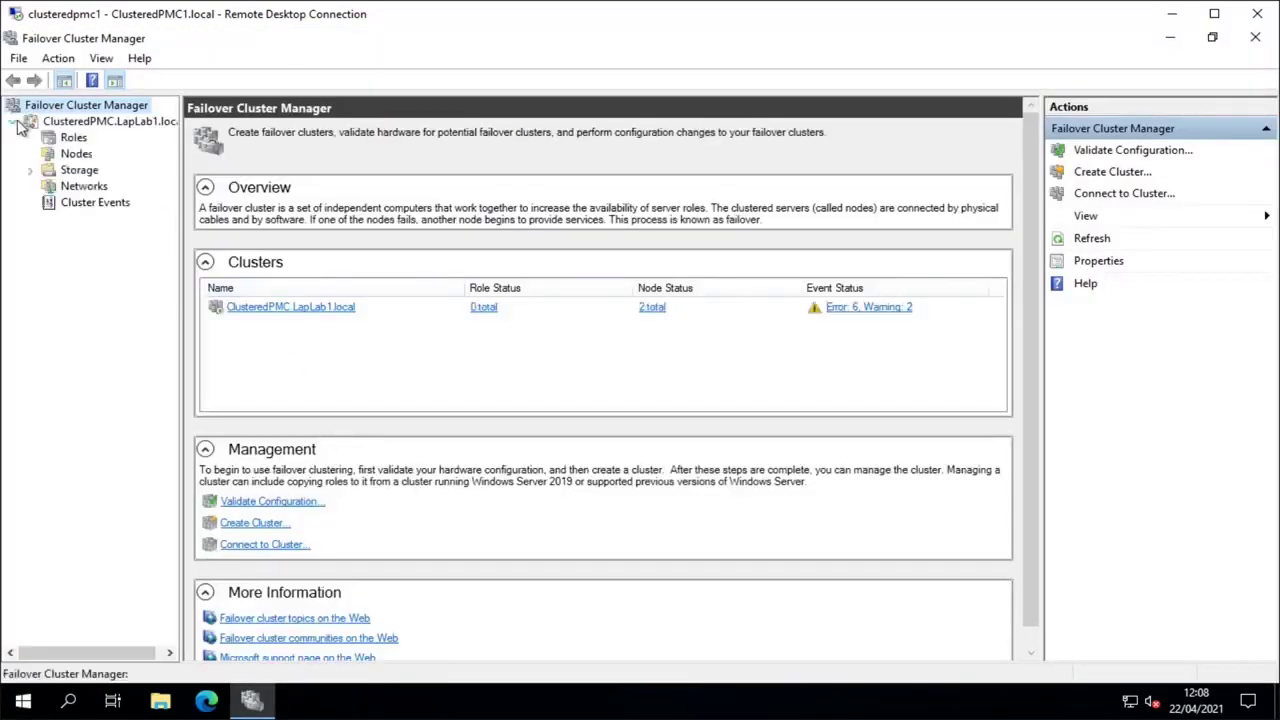
left_click(72, 138)
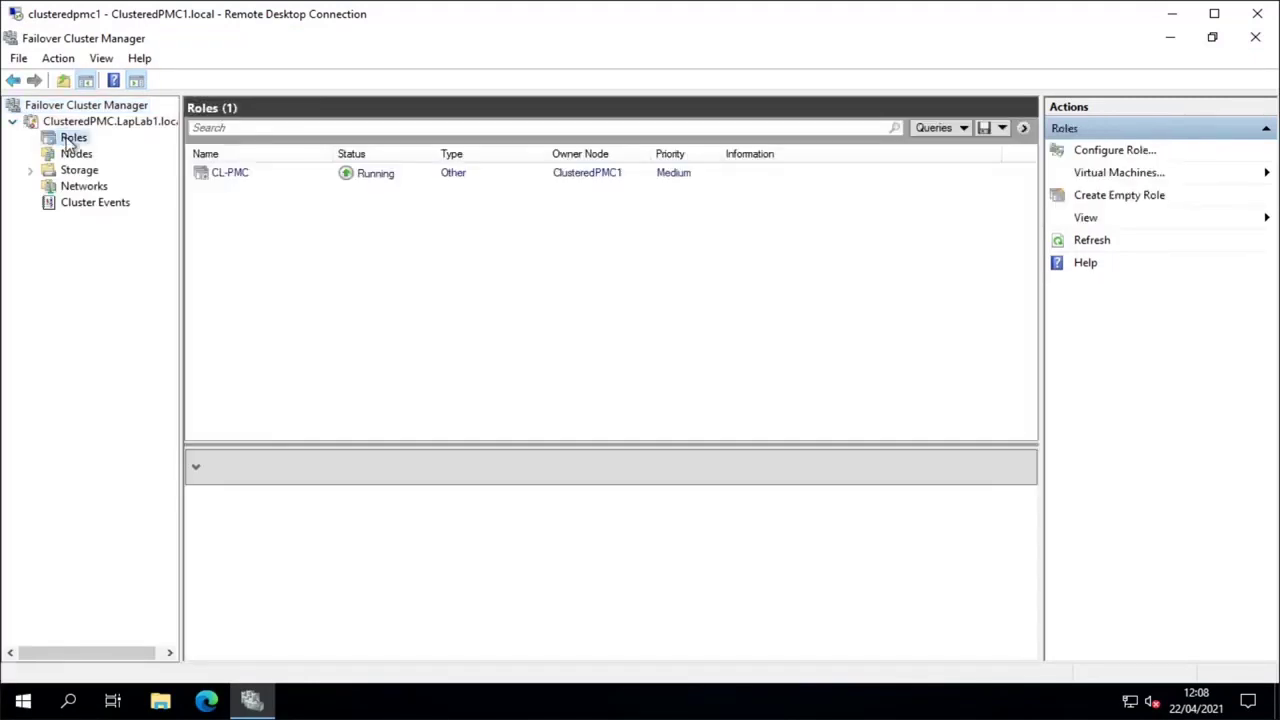
right_click(280, 183)
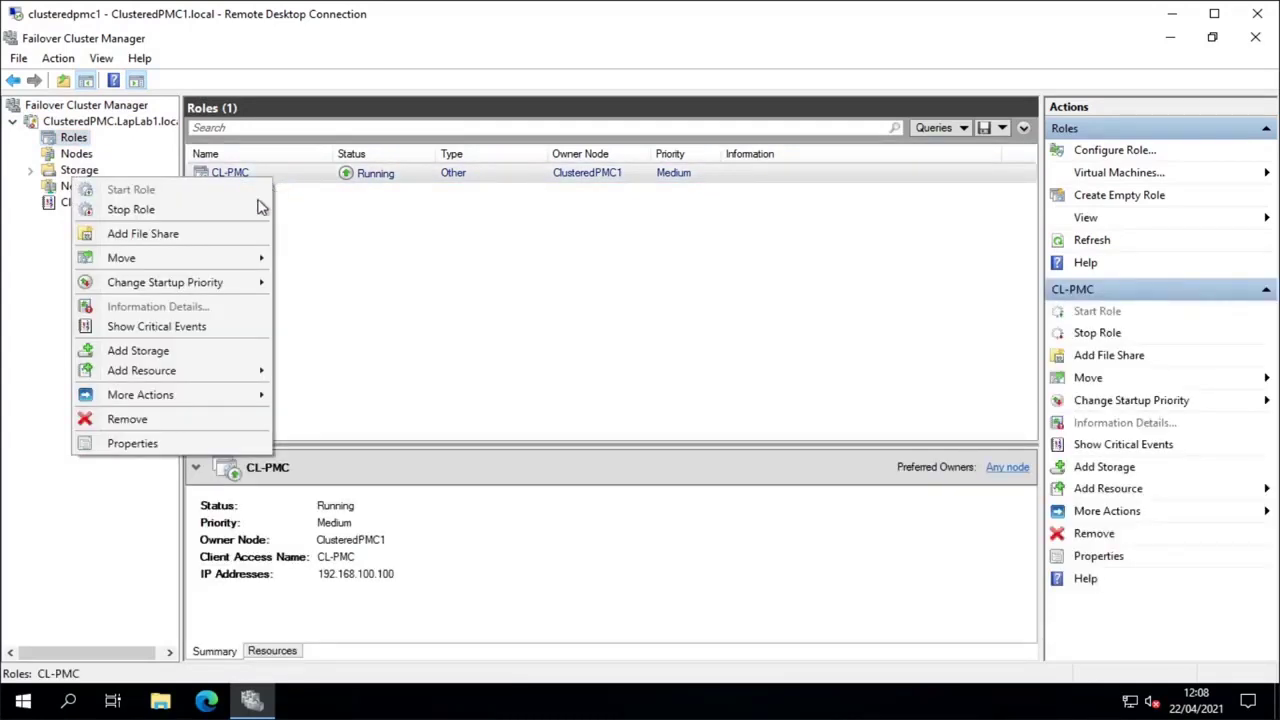
left_click(164, 212)
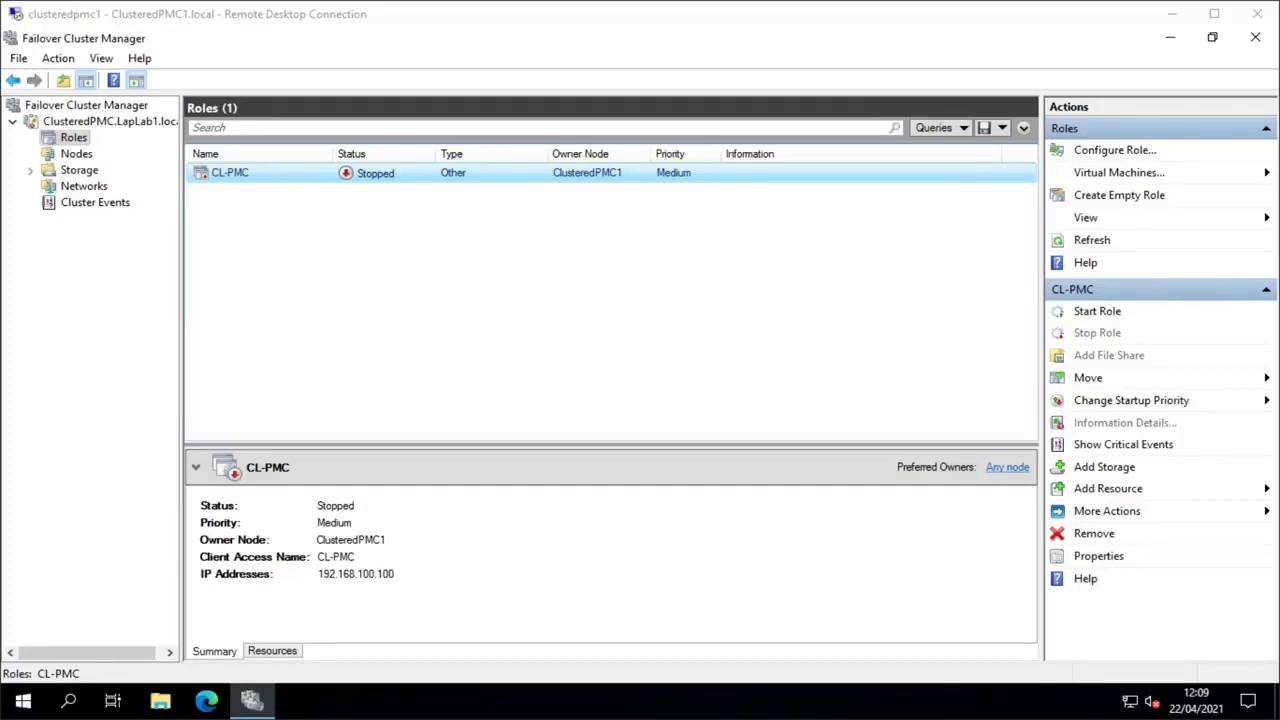
Bring Cluster Disk 1 in the cluster's storage online and minimize Failover Cluster Manager
left_click(30, 170)
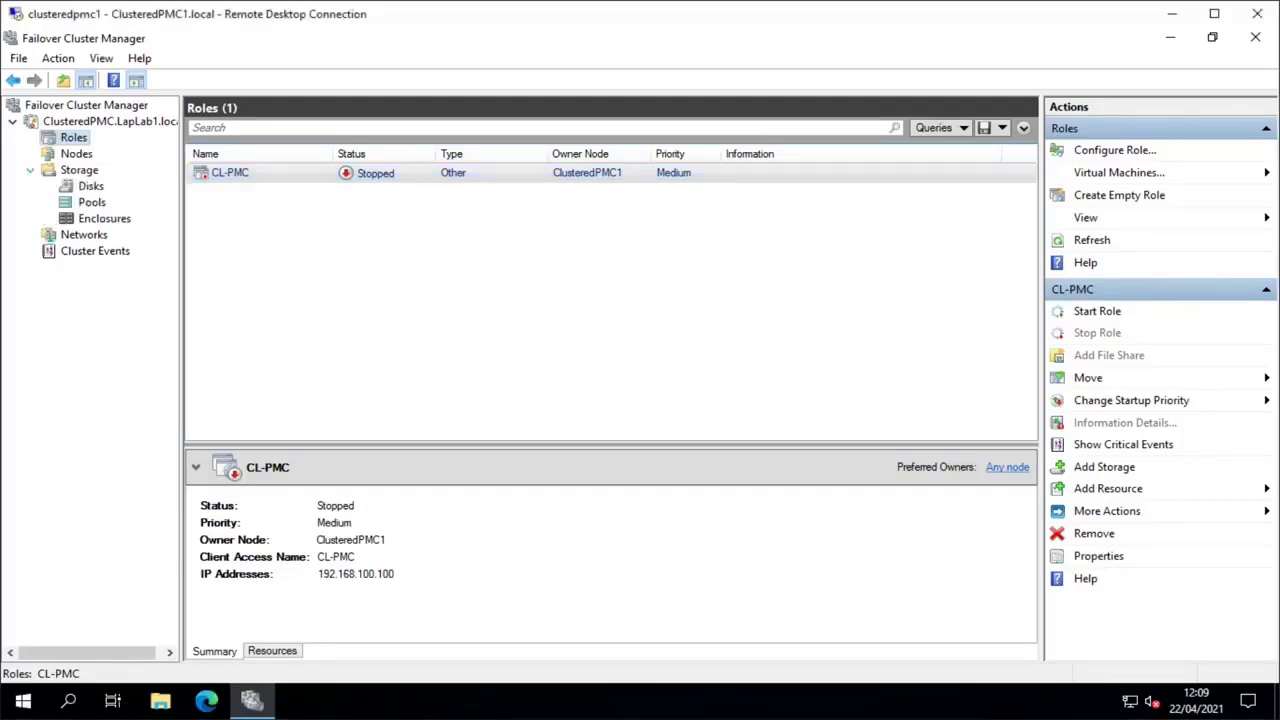
left_click(89, 187)
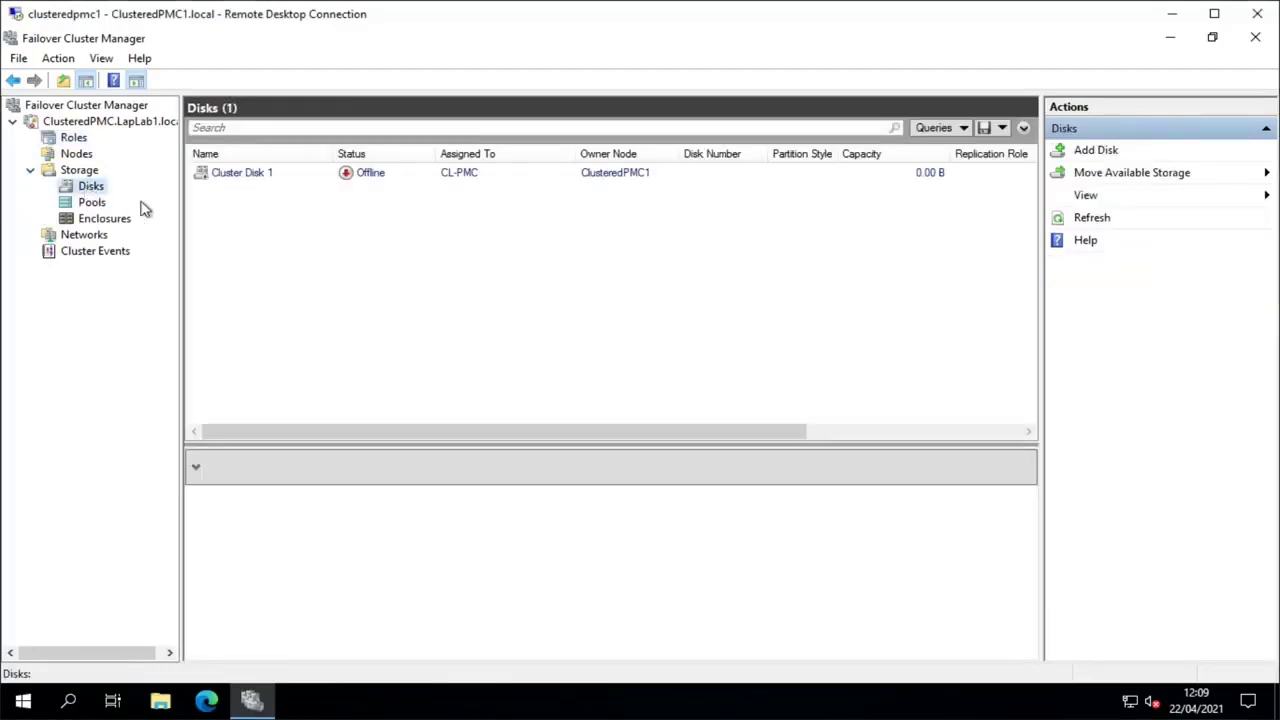
left_click(255, 176)
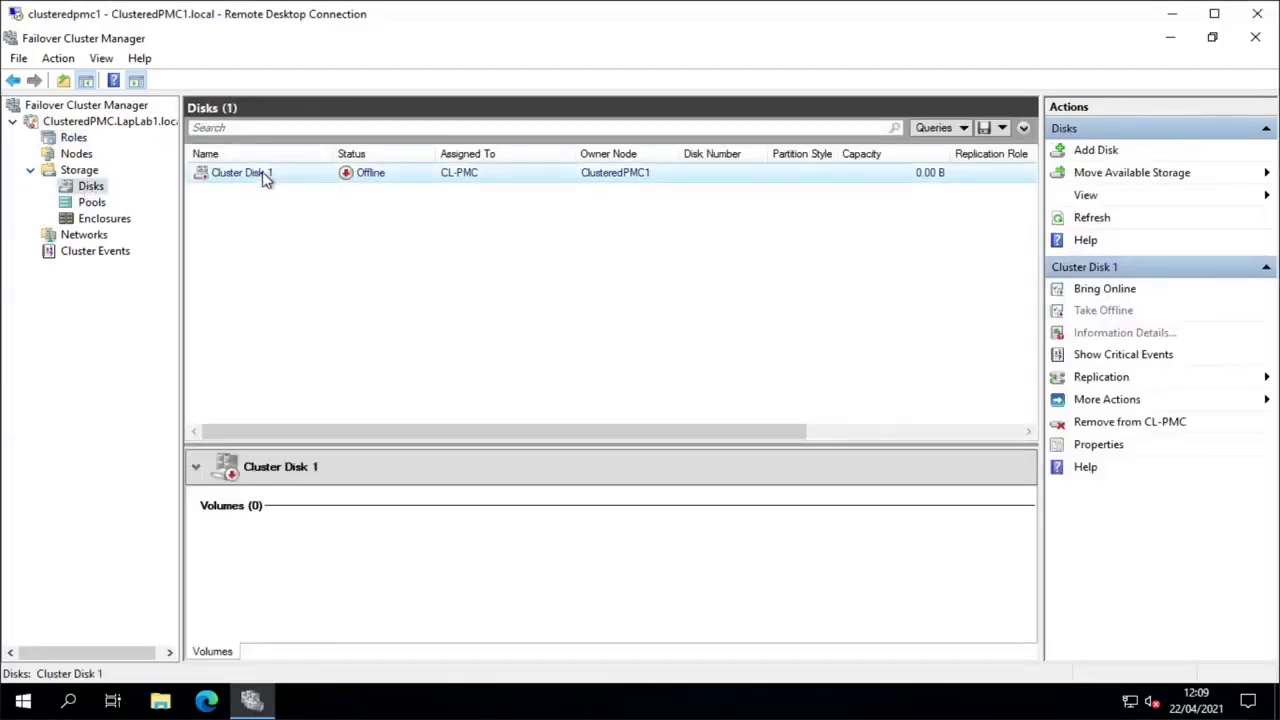
right_click(265, 178)
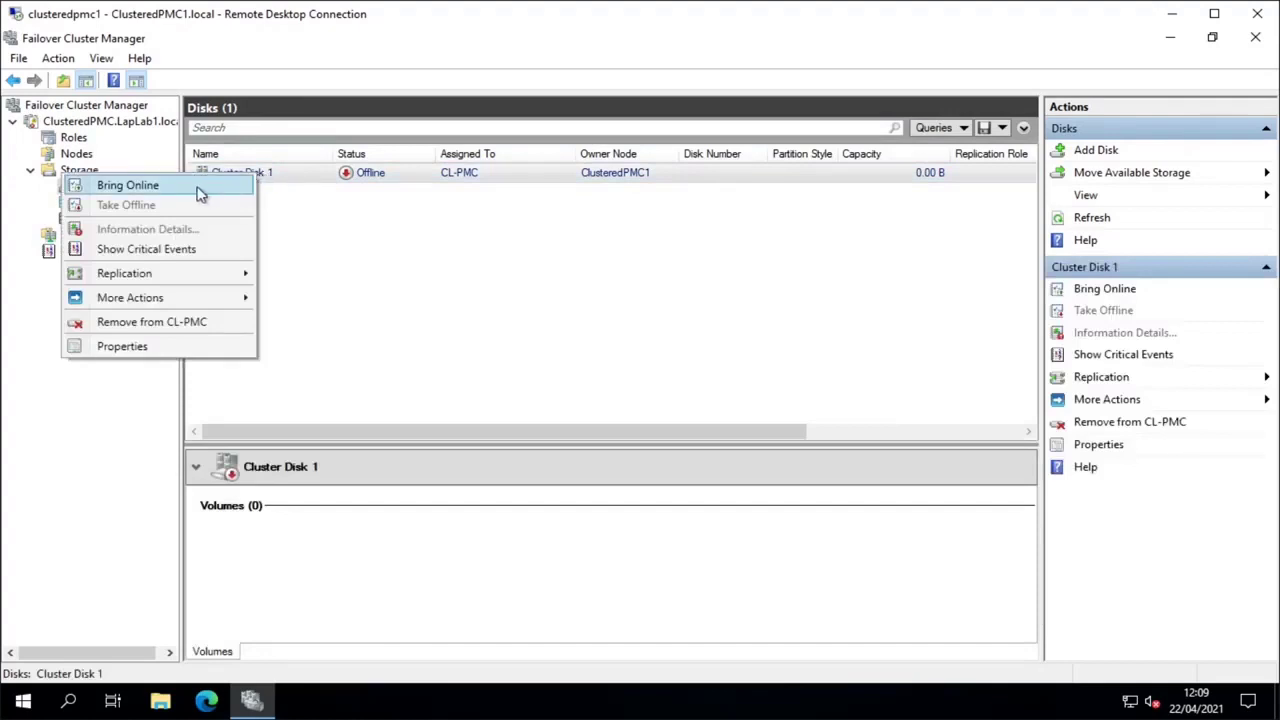
left_click(128, 186)
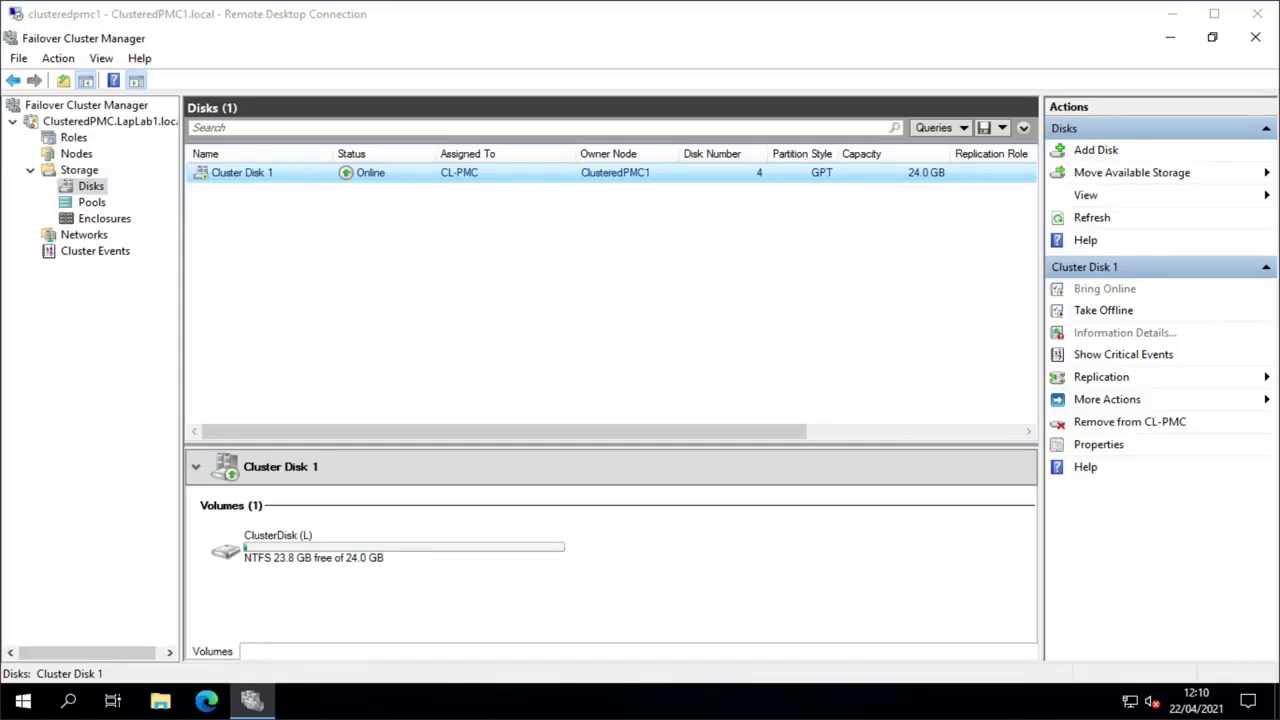
left_click(1170, 37)
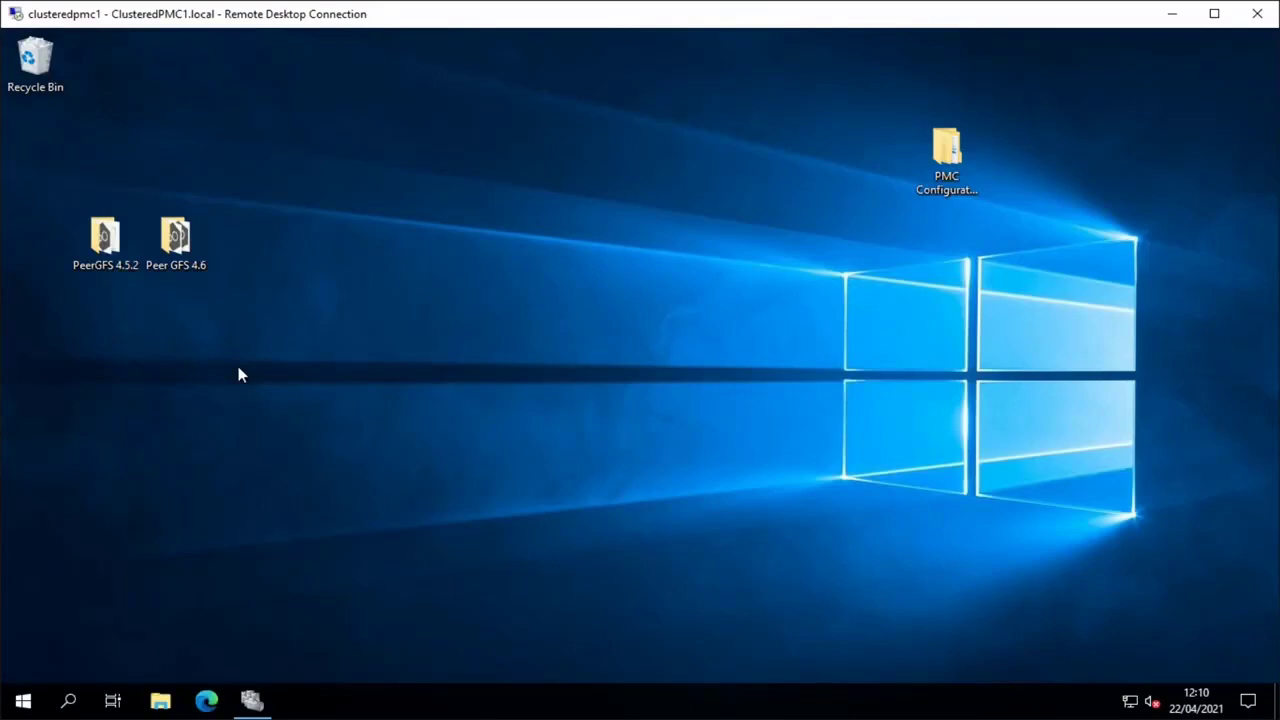
Run PMC_Installer_win64_cluster.exe from the desktop's Peer GFS 4.6 folder and allow it to make changes to the device
double_click(178, 243)
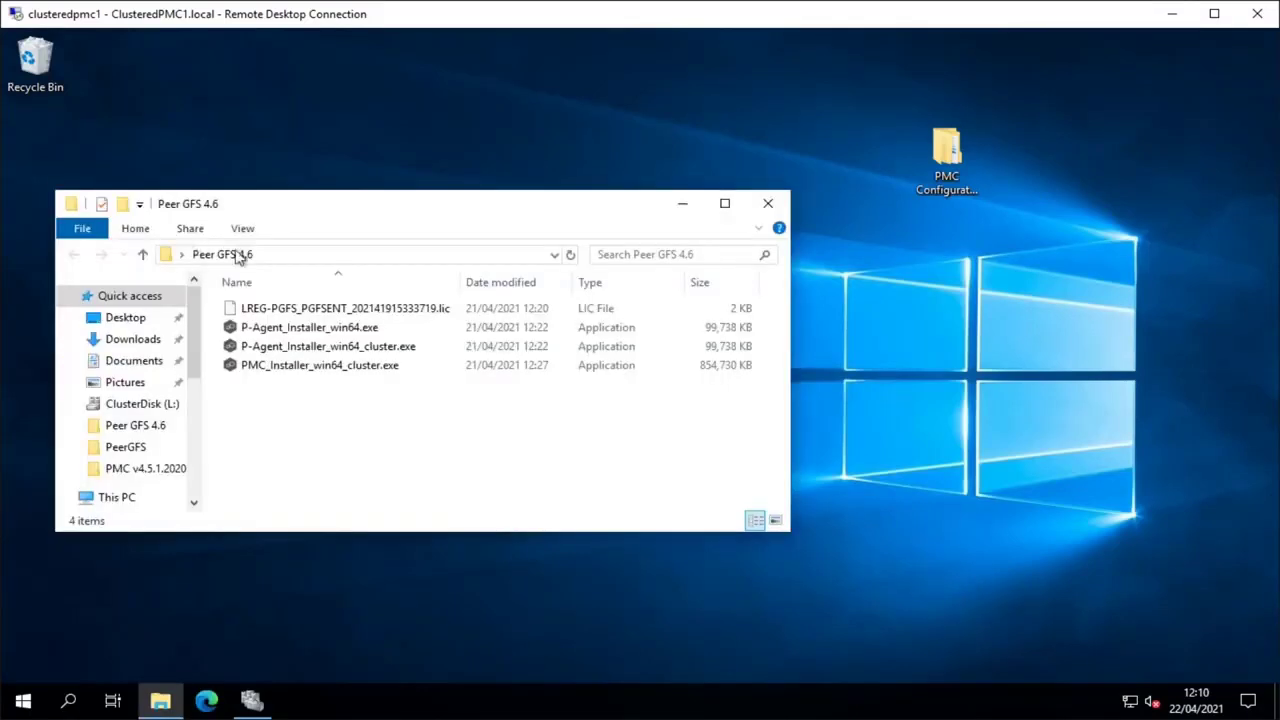
double_click(320, 370)
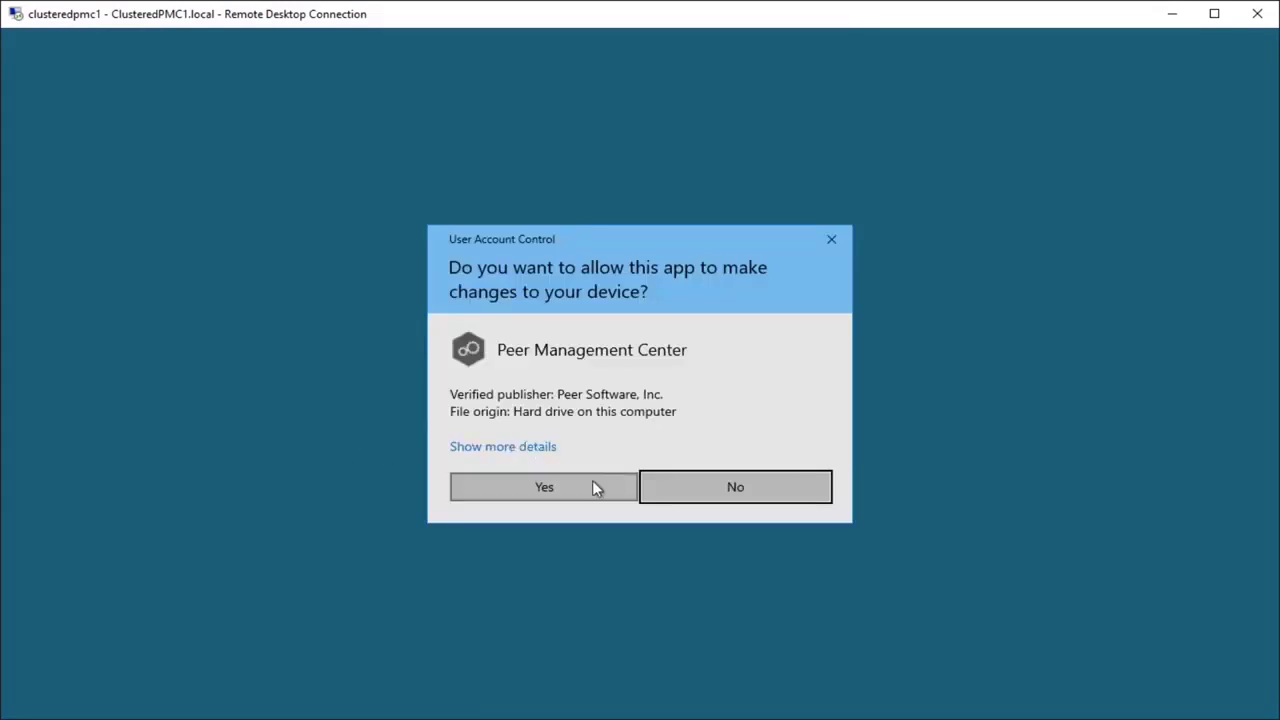
left_click(601, 487)
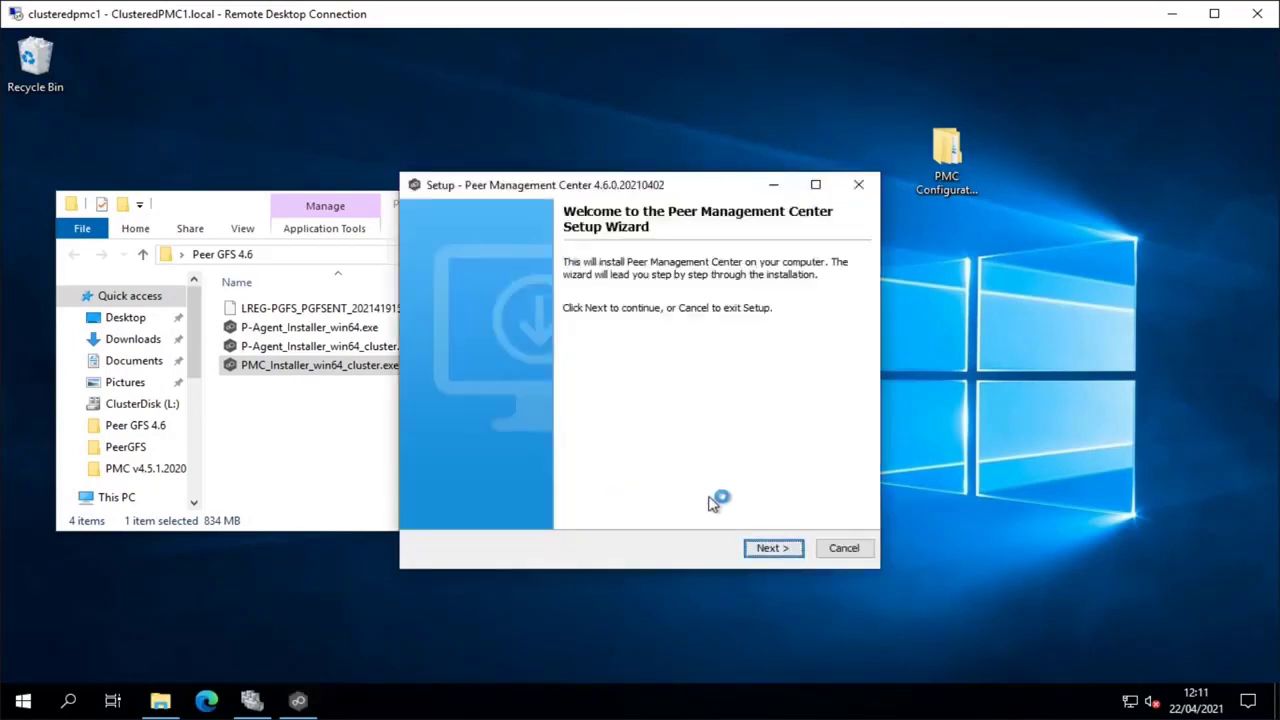
Agree to replace the existing Peer Management Center version and accept the license agreement in the setup wizard
left_click(797, 554)
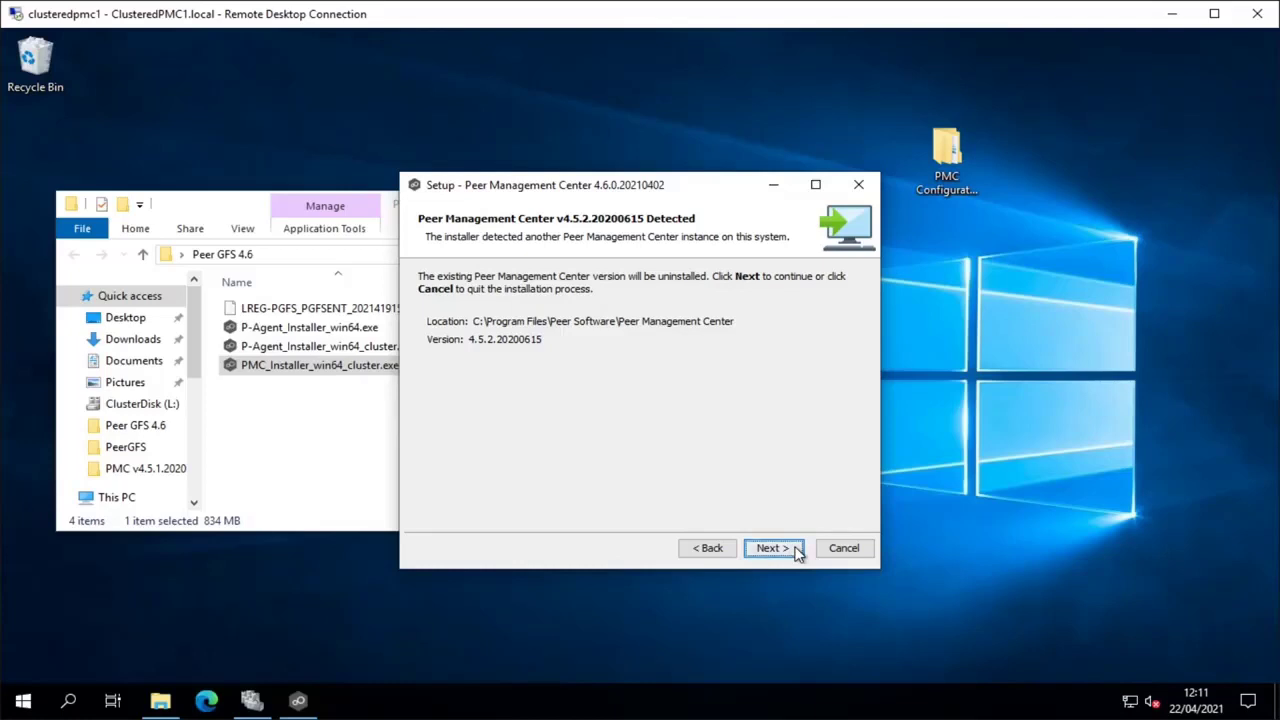
left_click(798, 552)
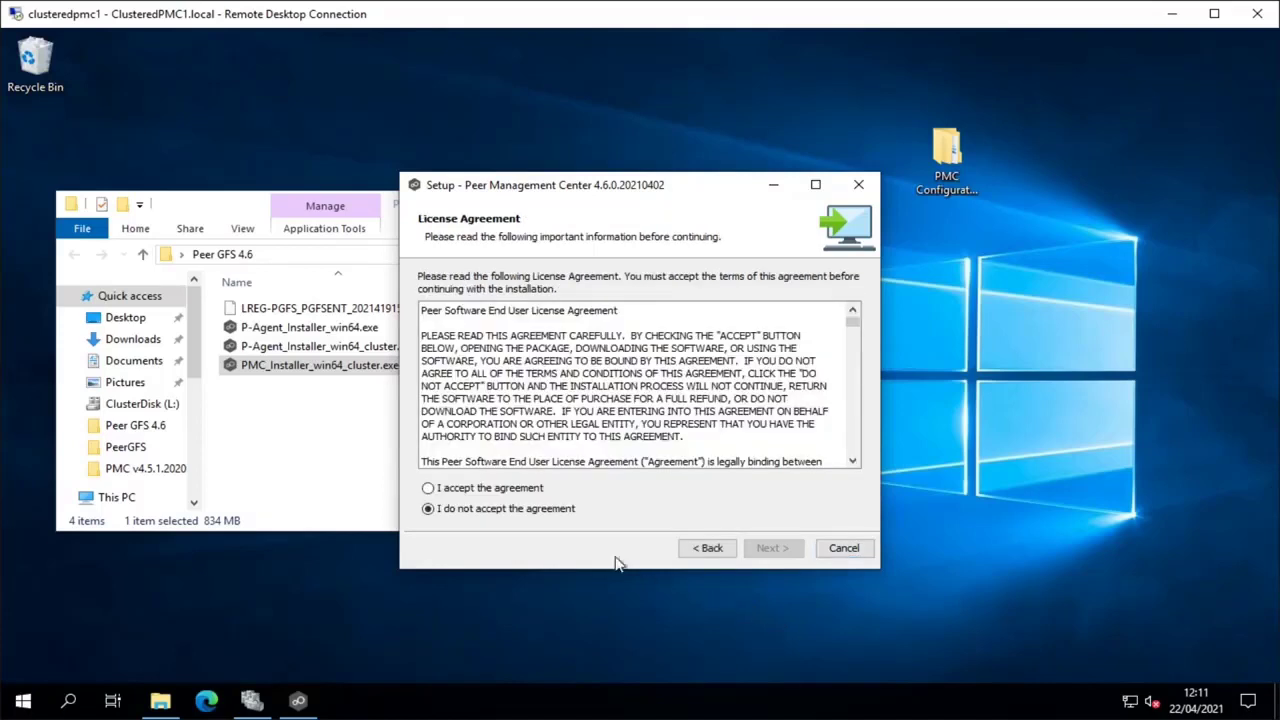
left_click(506, 490)
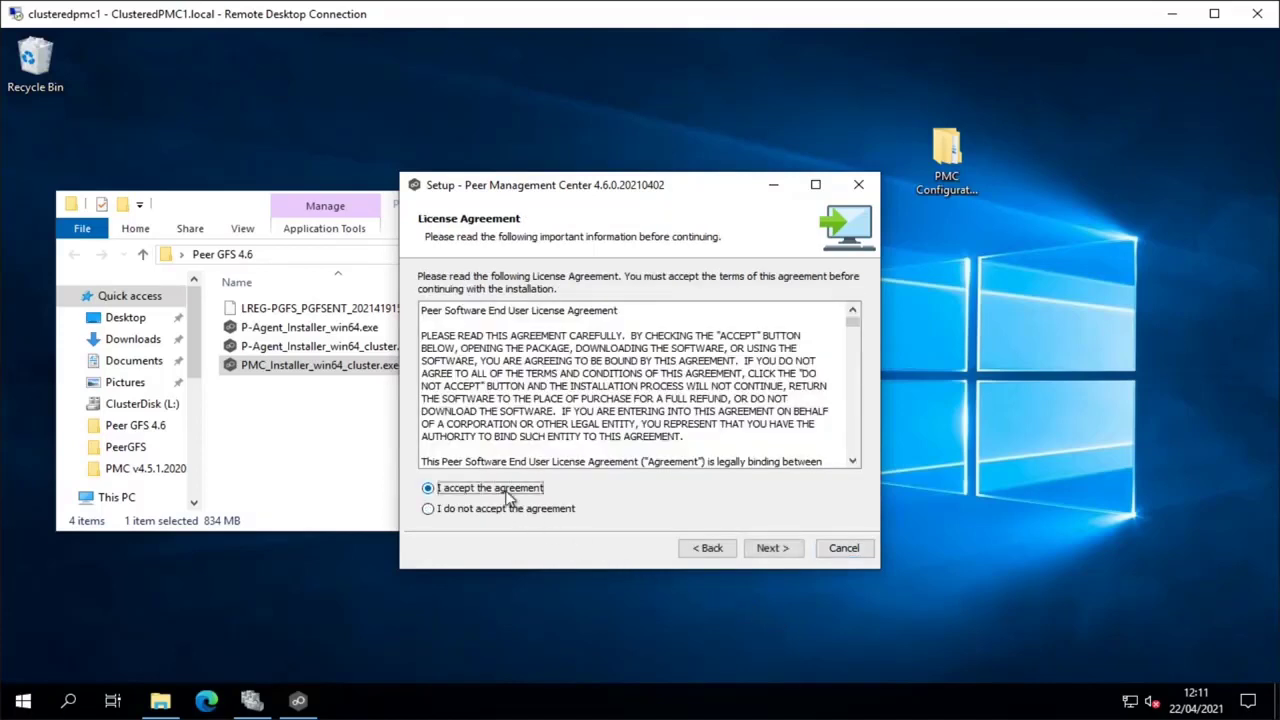
left_click(788, 551)
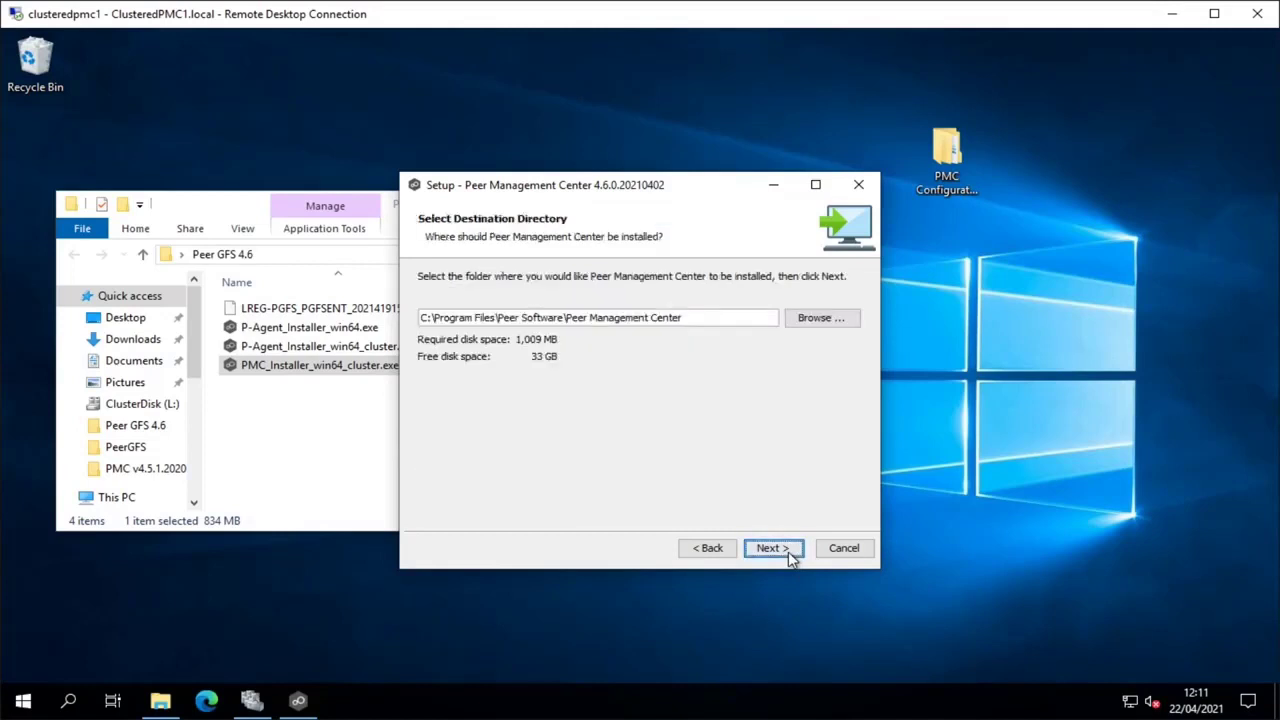
Install Peer Management Center with the default destination directory, hub data folder L:\ and default shortcut folder, allow the changes and finish the setup
left_click(772, 548)
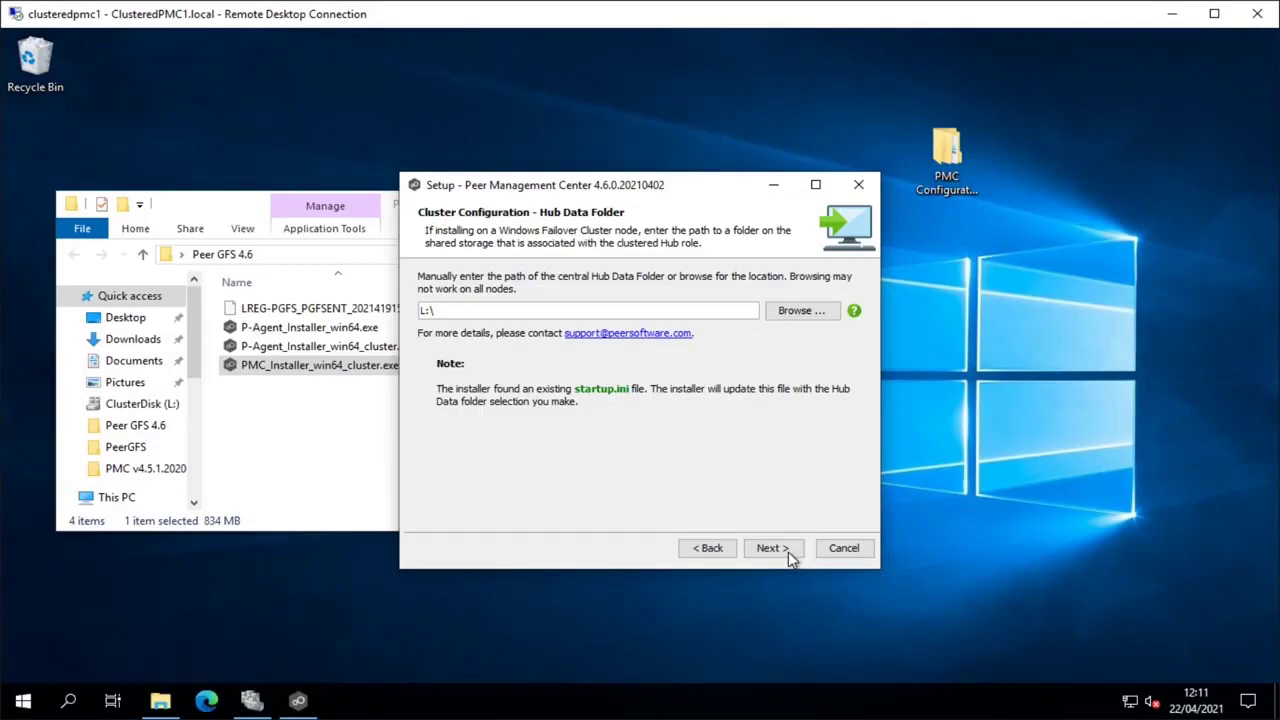
left_click(788, 551)
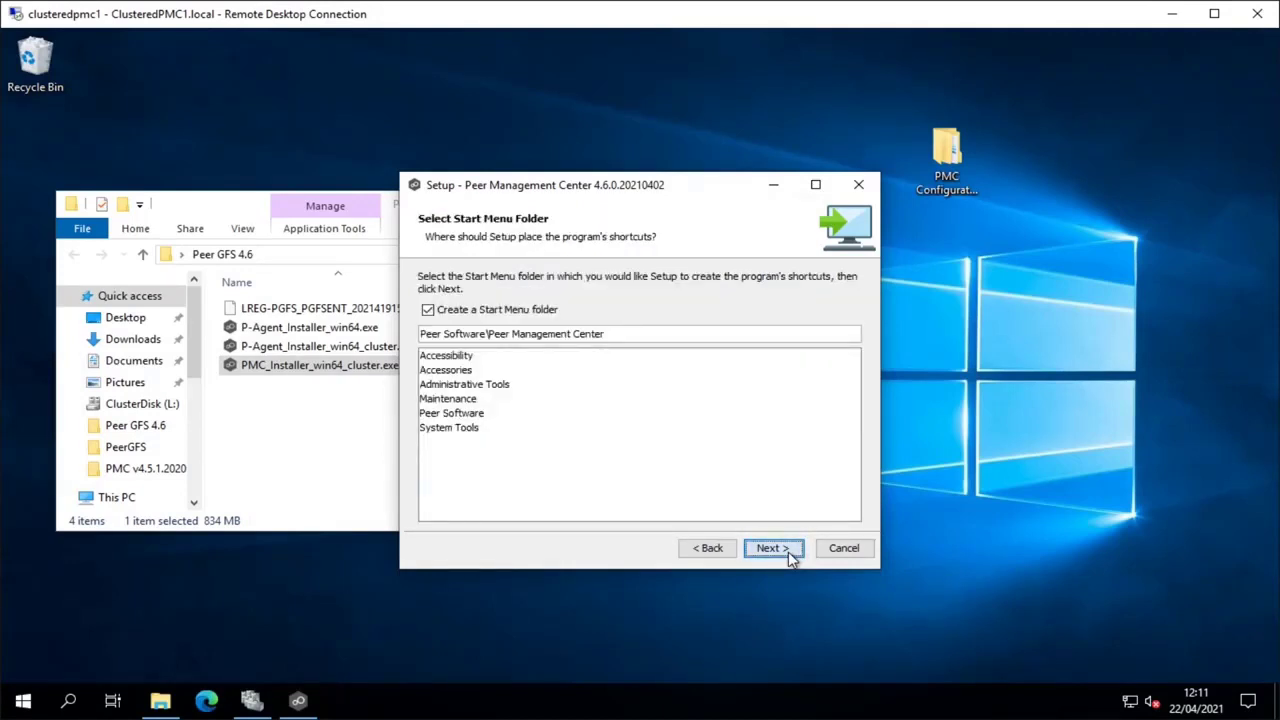
left_click(788, 551)
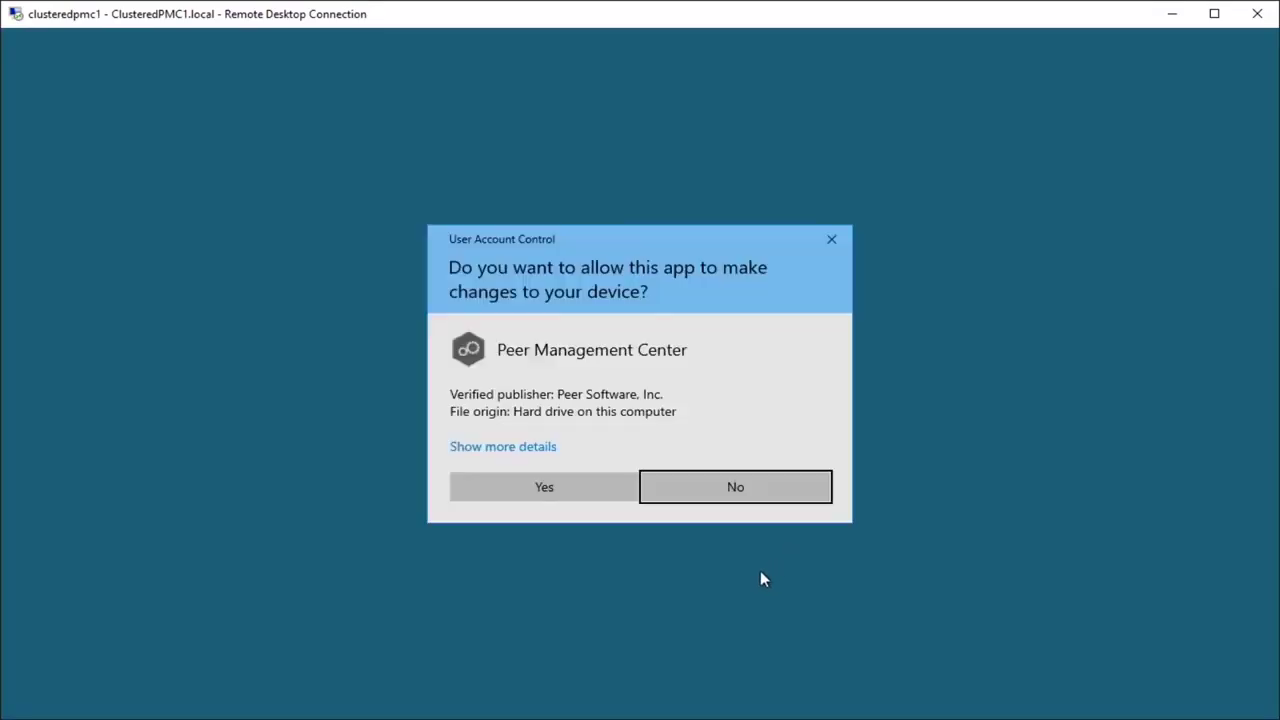
left_click(605, 493)
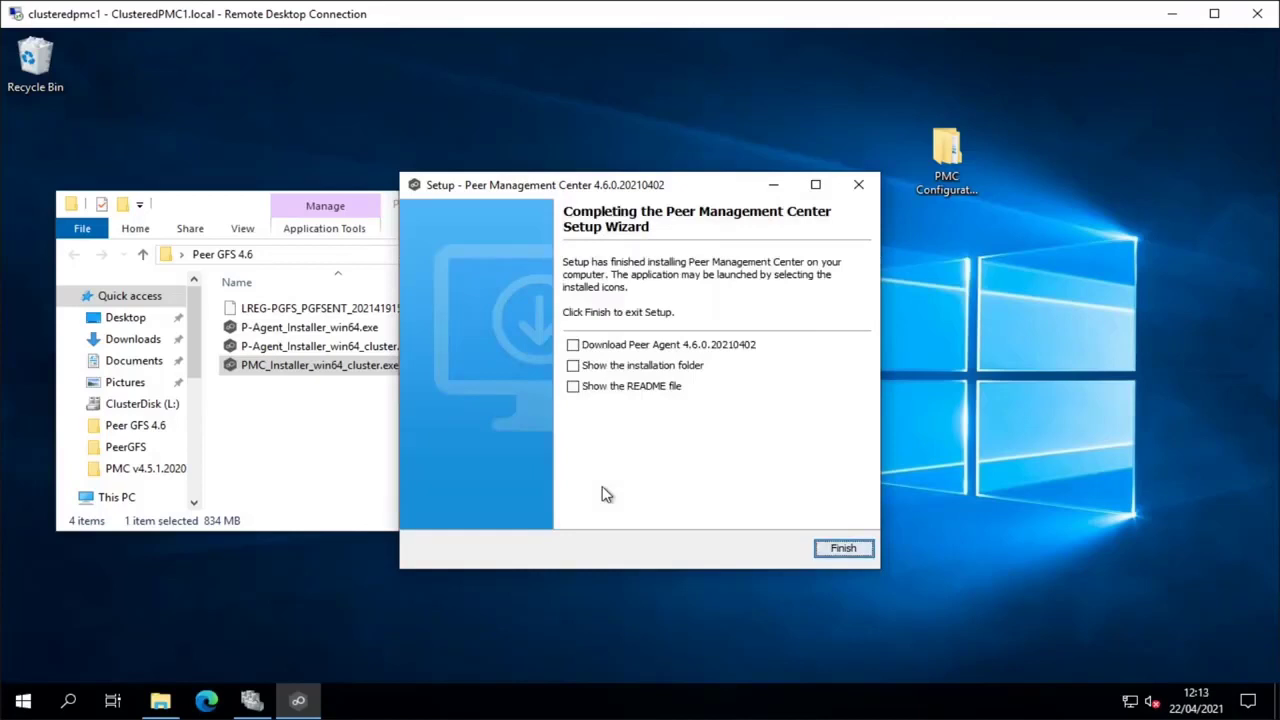
left_click(845, 551)
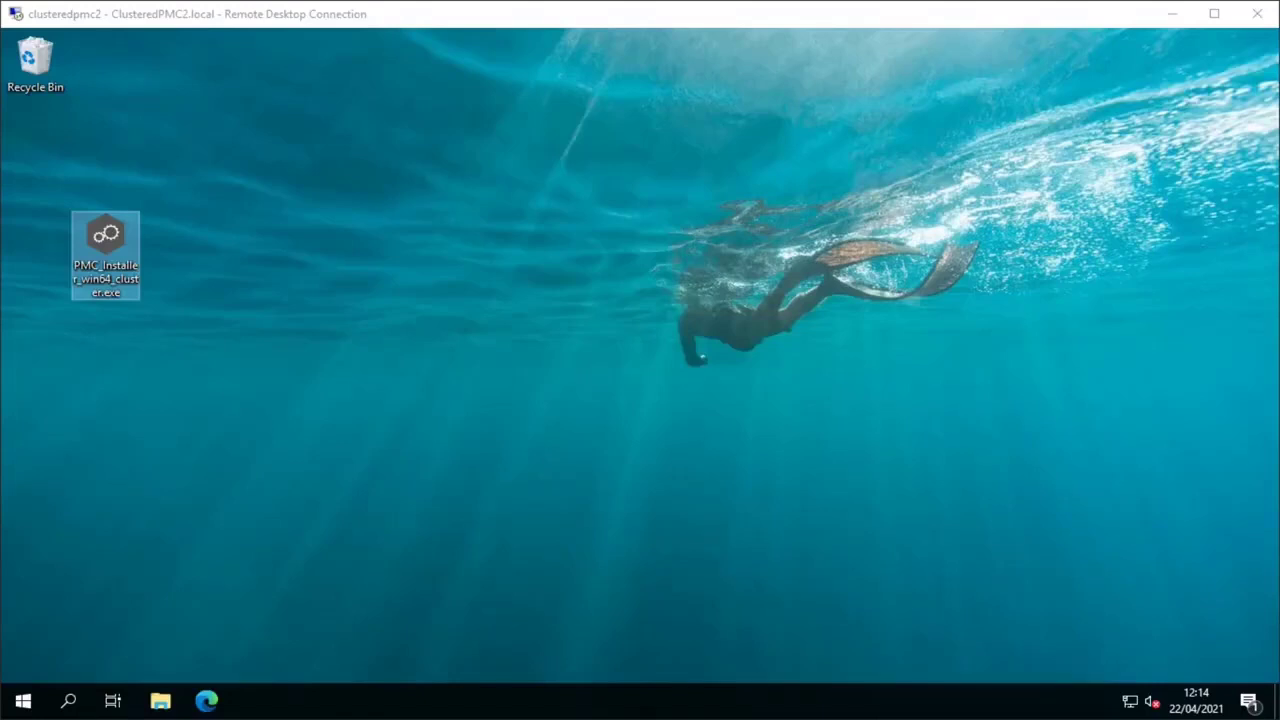
Open Failover Cluster Manager on the clusteredpmc2 server and display the roles of the ClusteredPMC cluster
left_click(25, 700)
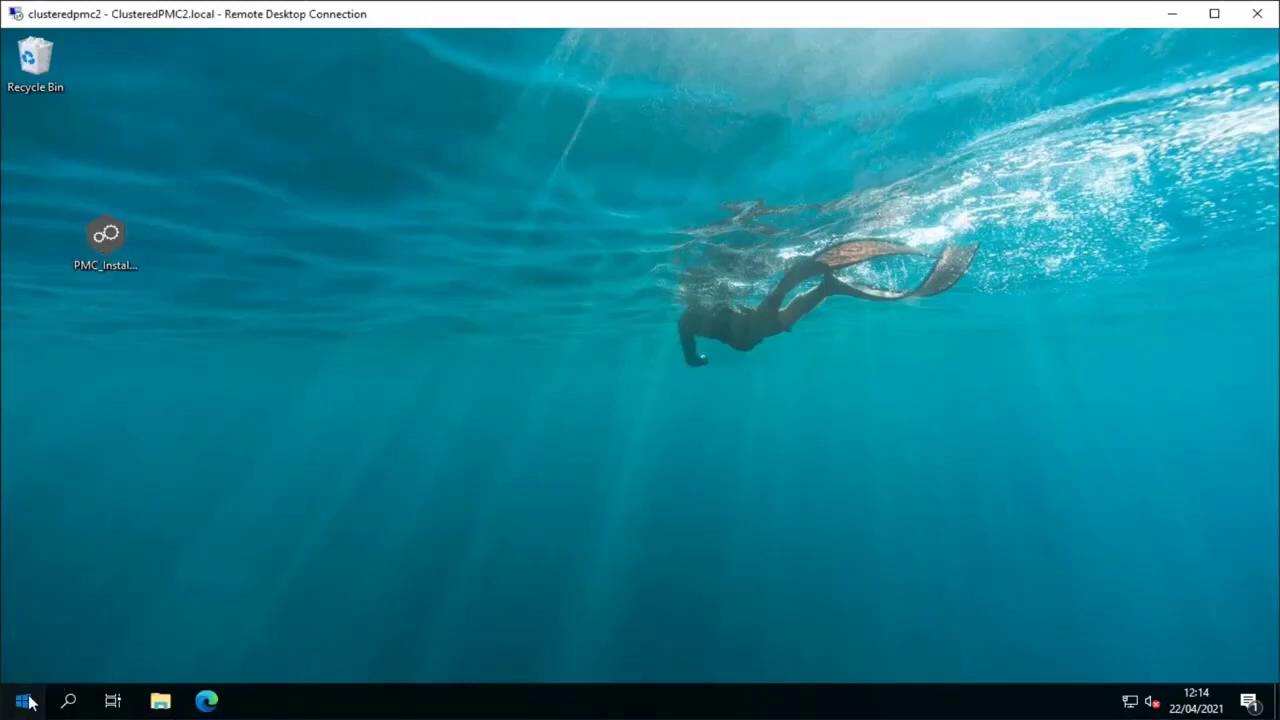
left_click(170, 464)
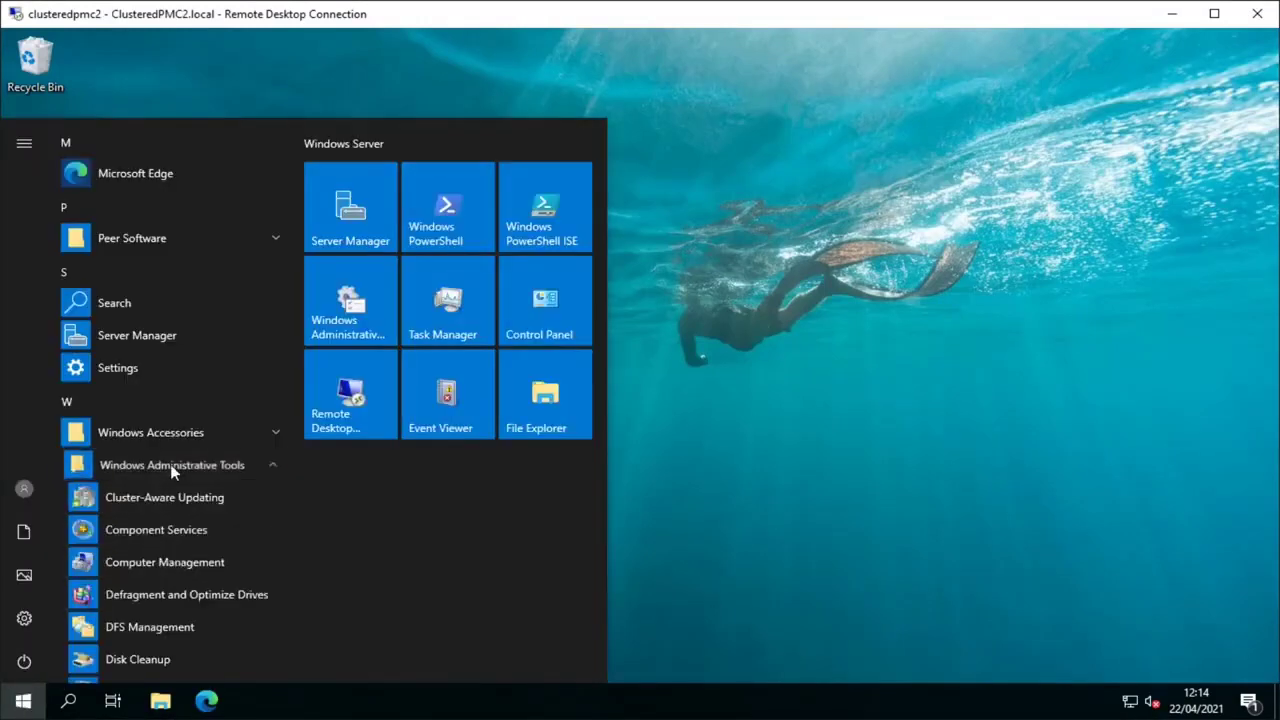
scroll(173, 469, "down", 3)
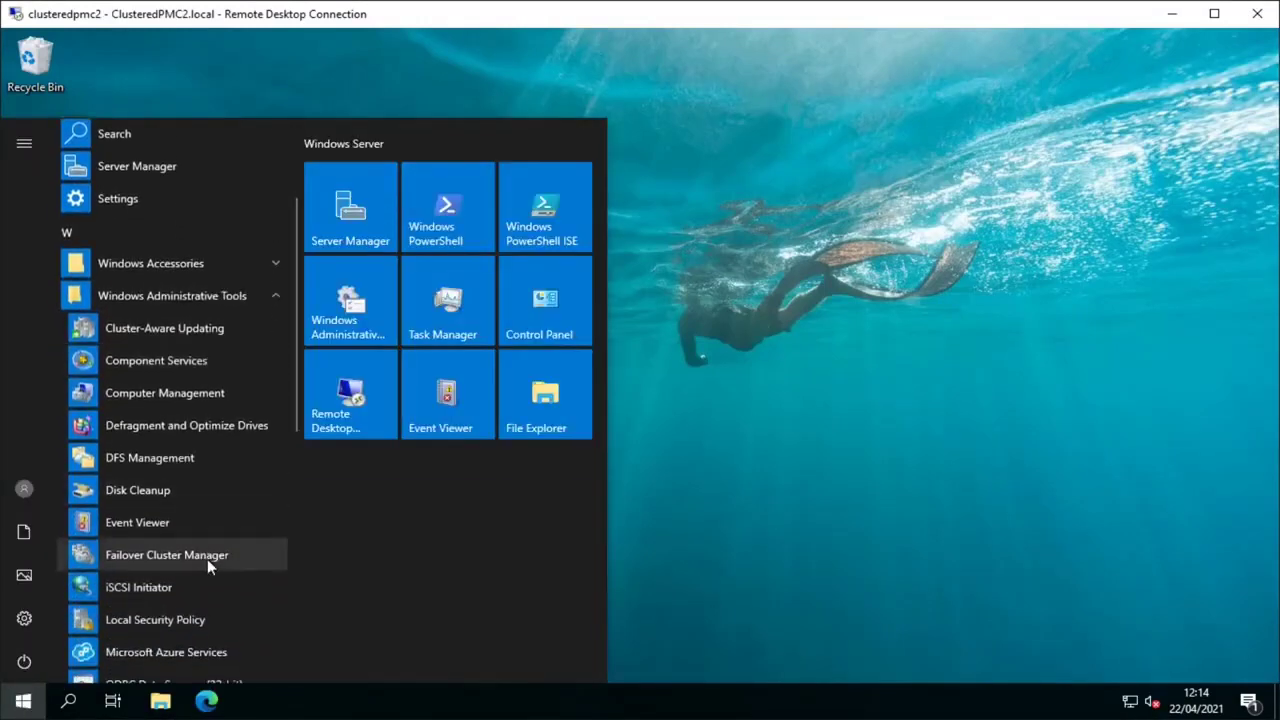
left_click(209, 563)
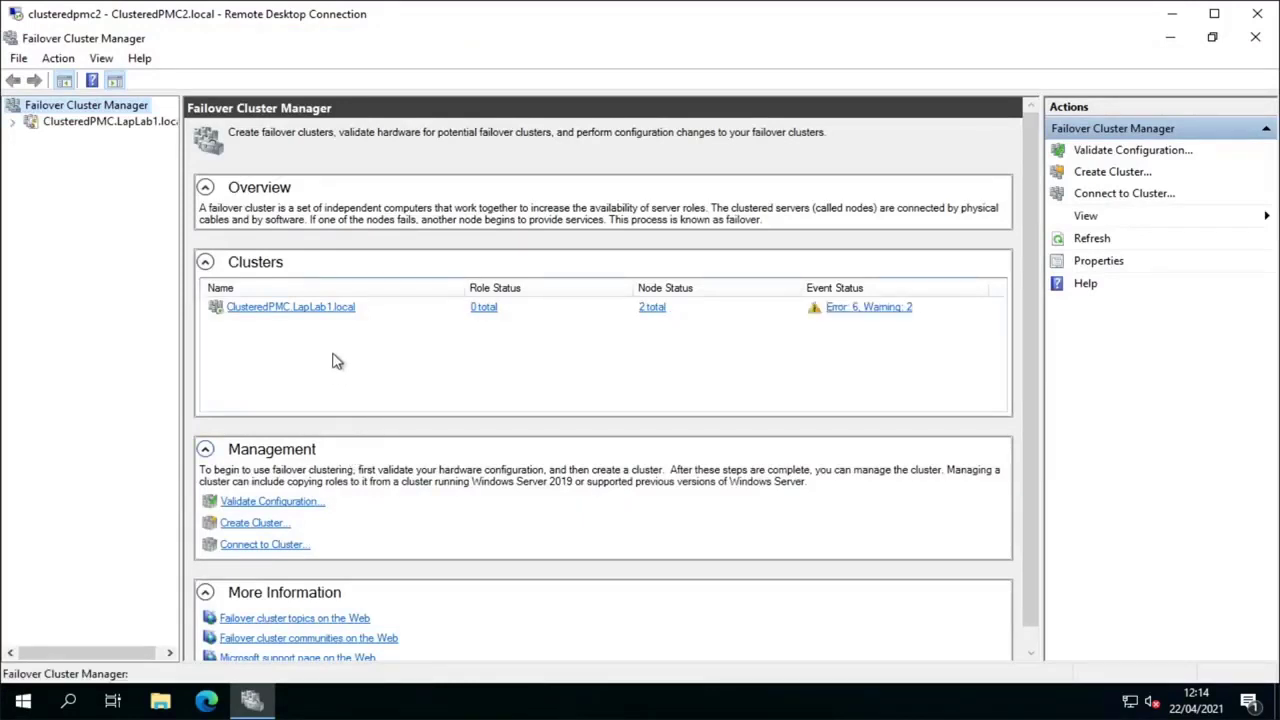
left_click(12, 121)
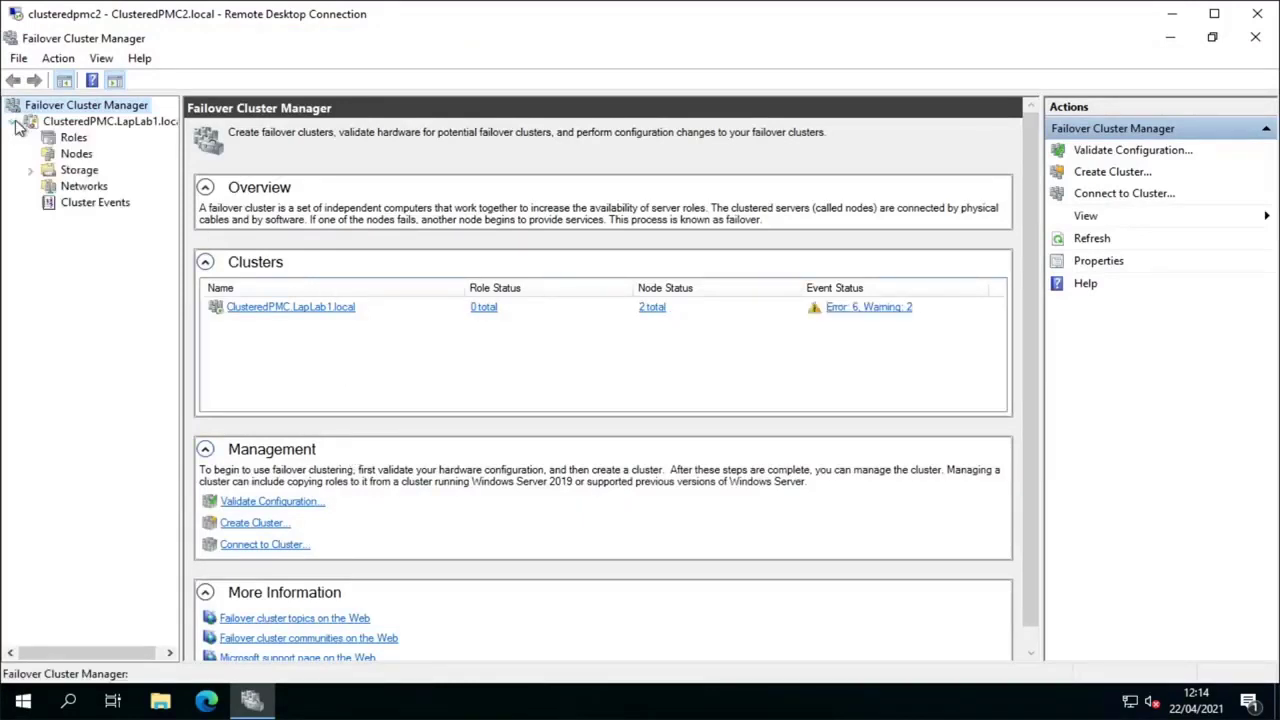
left_click(55, 139)
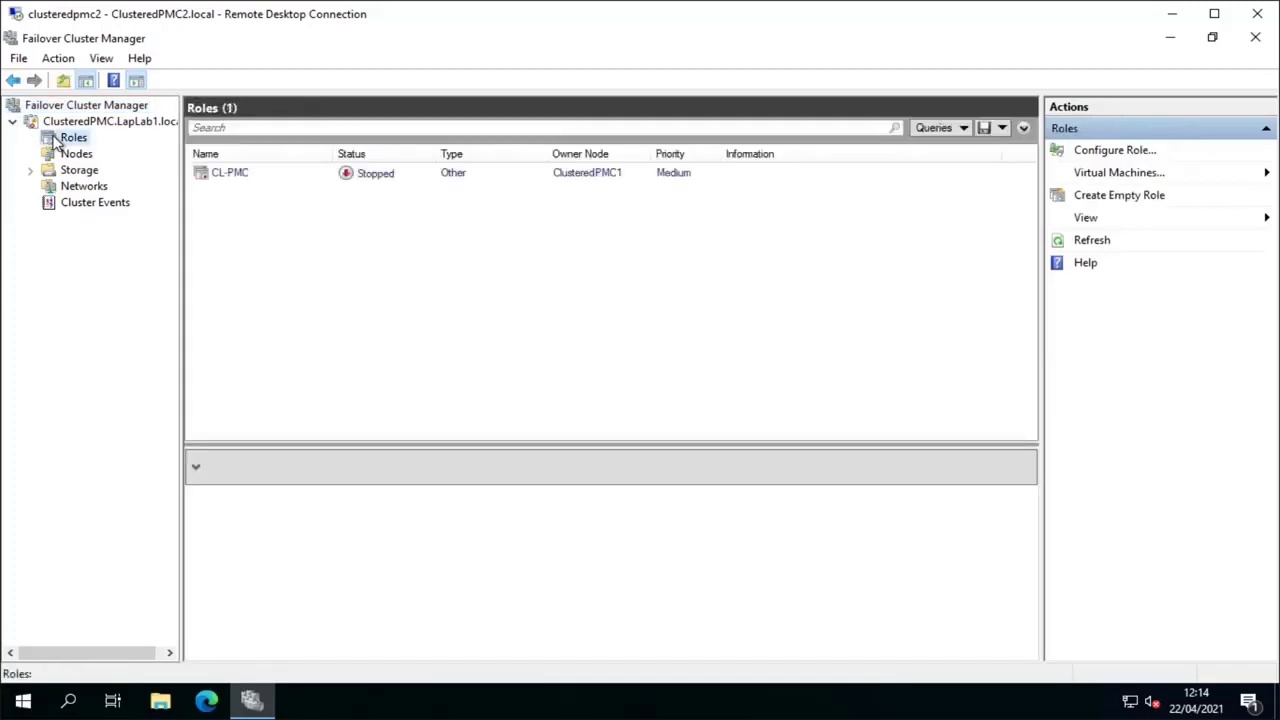
Start the CL-PMC role in the cluster's roles list
left_click(265, 181)
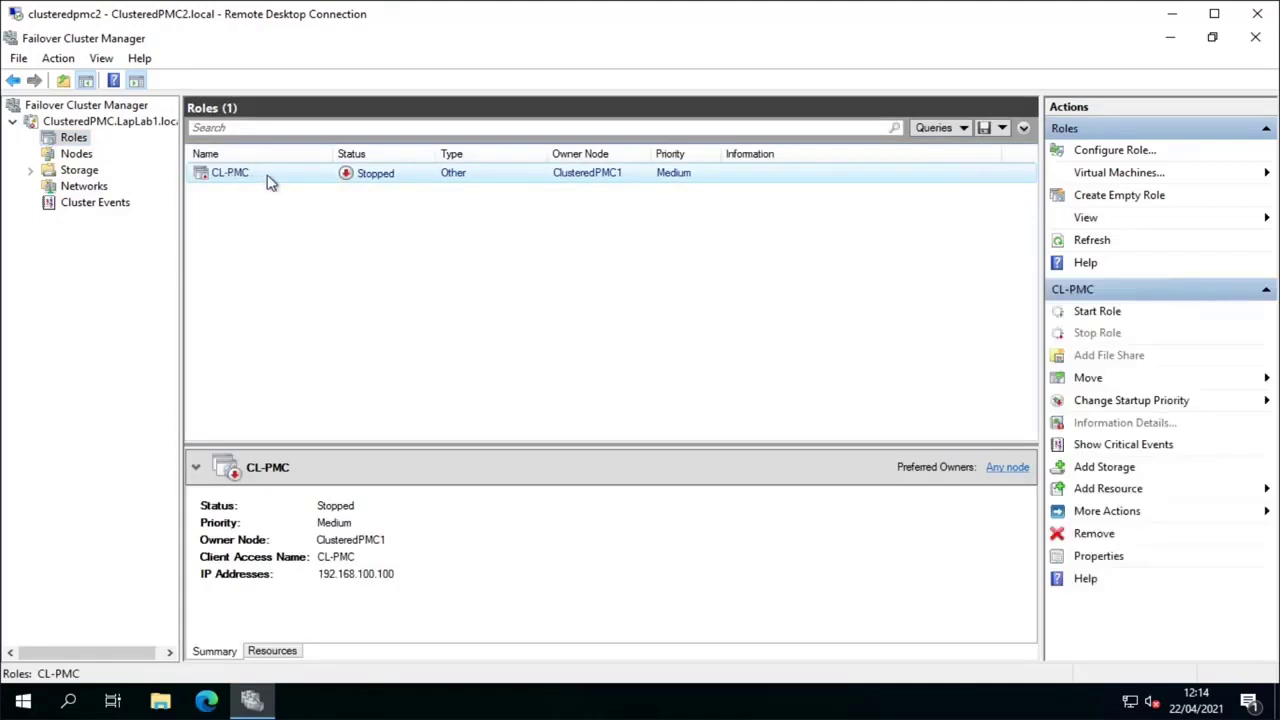
right_click(268, 181)
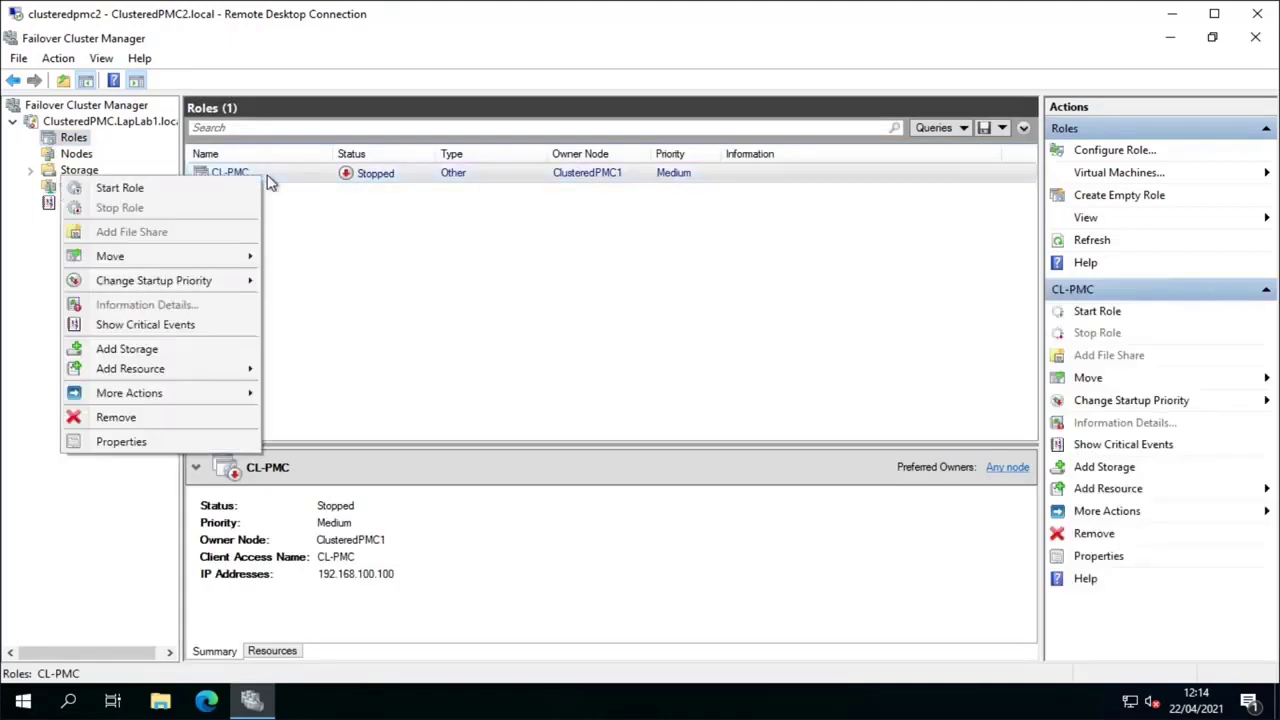
left_click(190, 192)
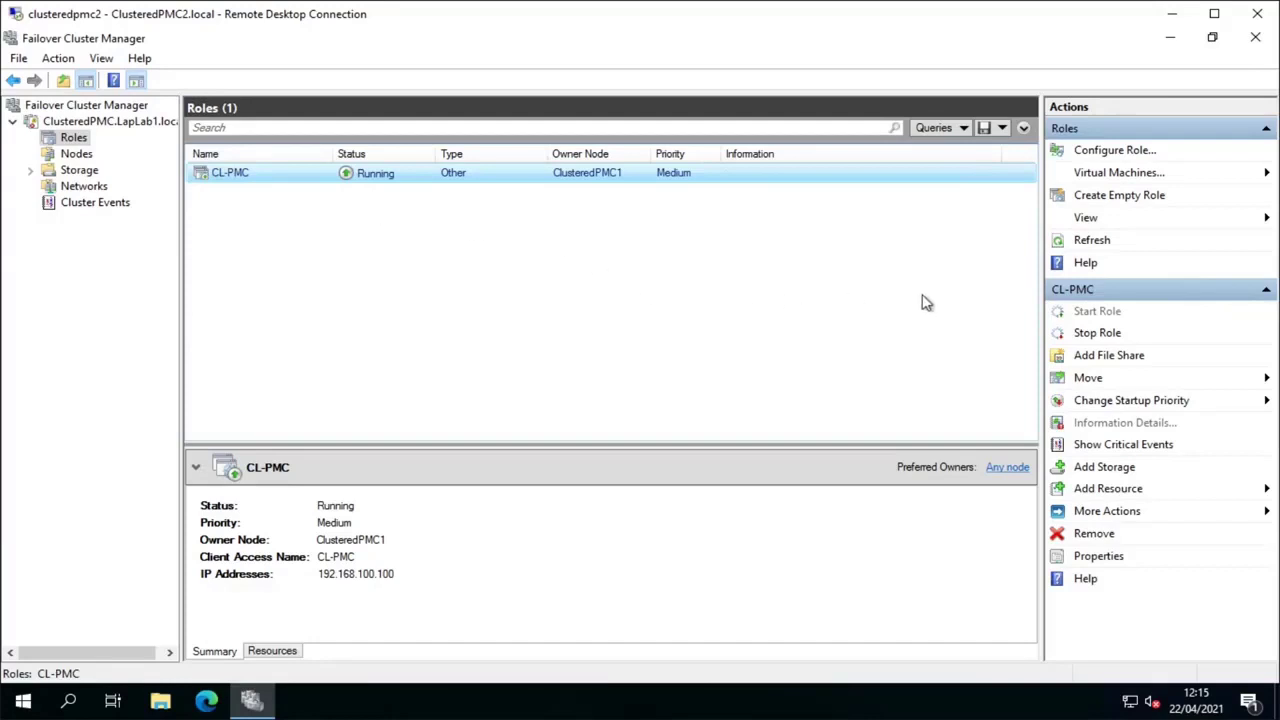
Move the CL-PMC role to the node ClusteredPMC2 and stop the role there
left_click(1108, 380)
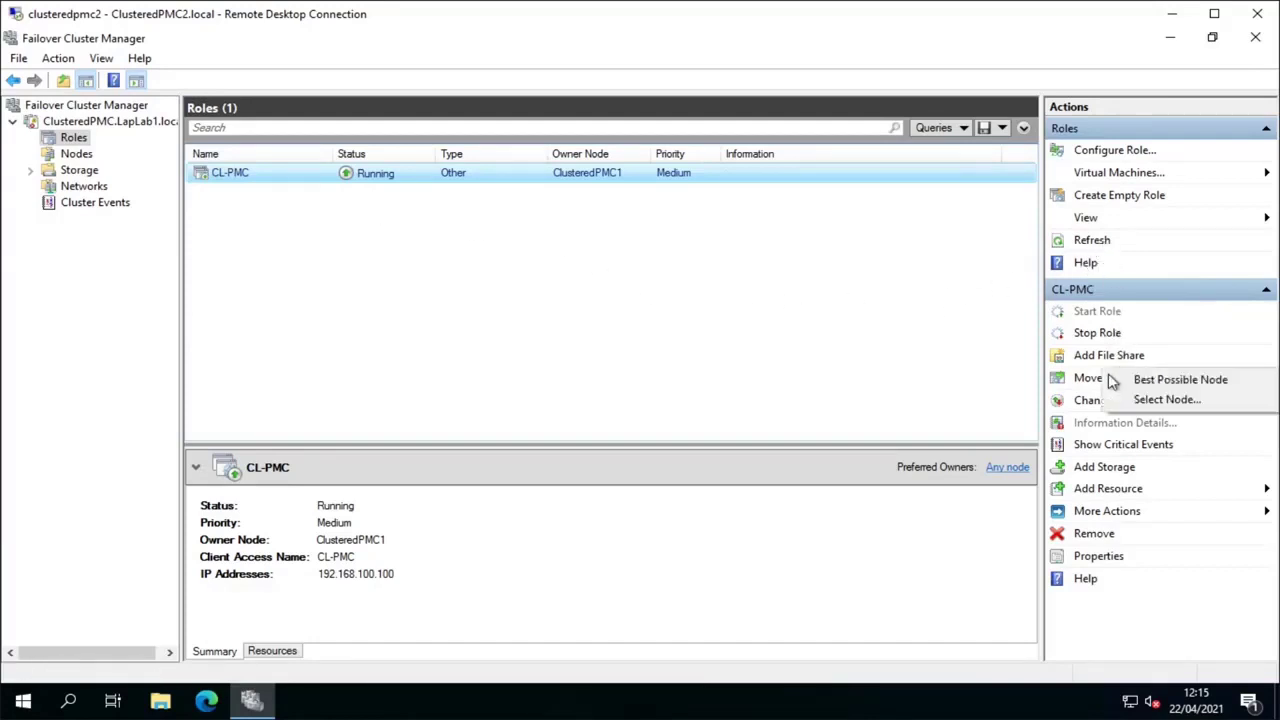
left_click(1168, 400)
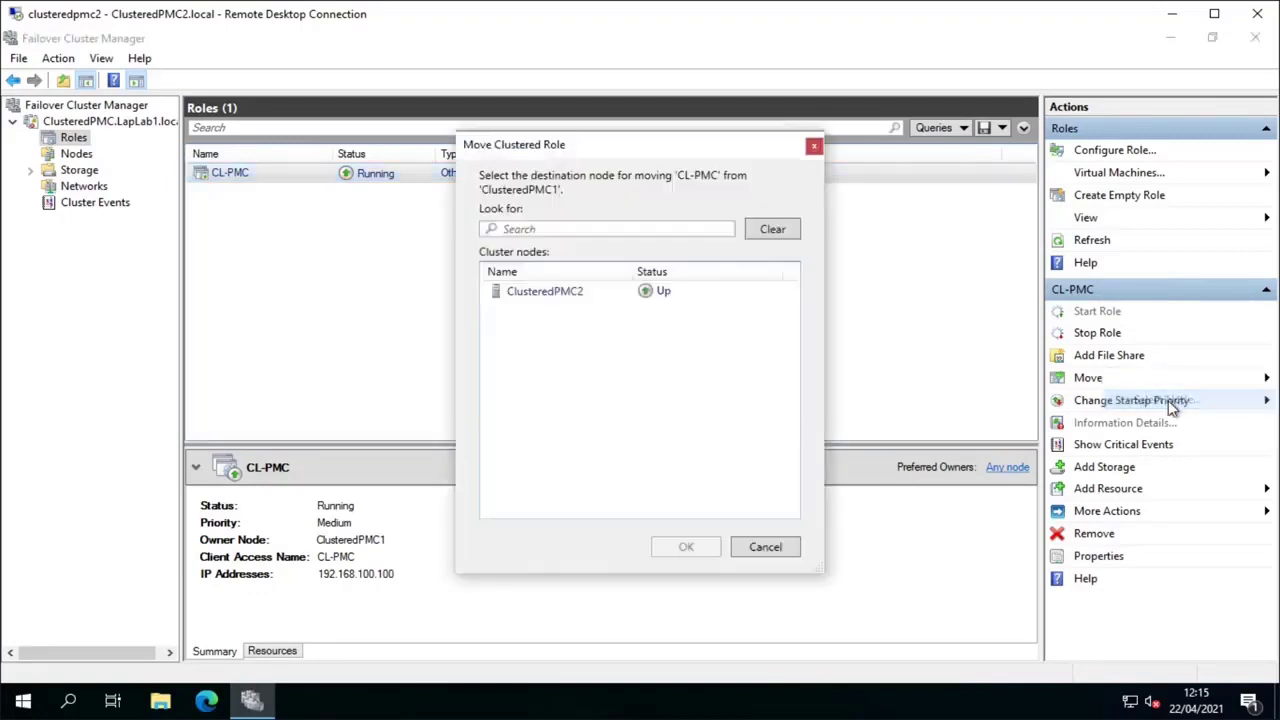
left_click(585, 291)
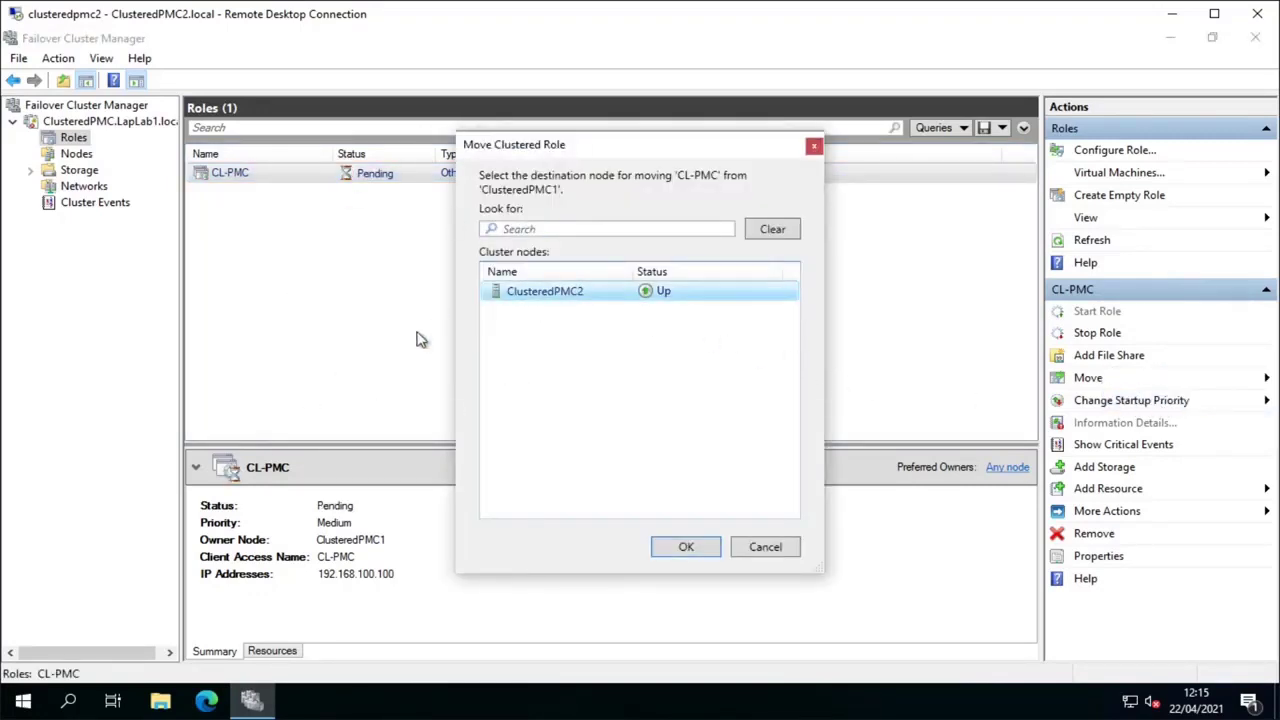
left_click(684, 550)
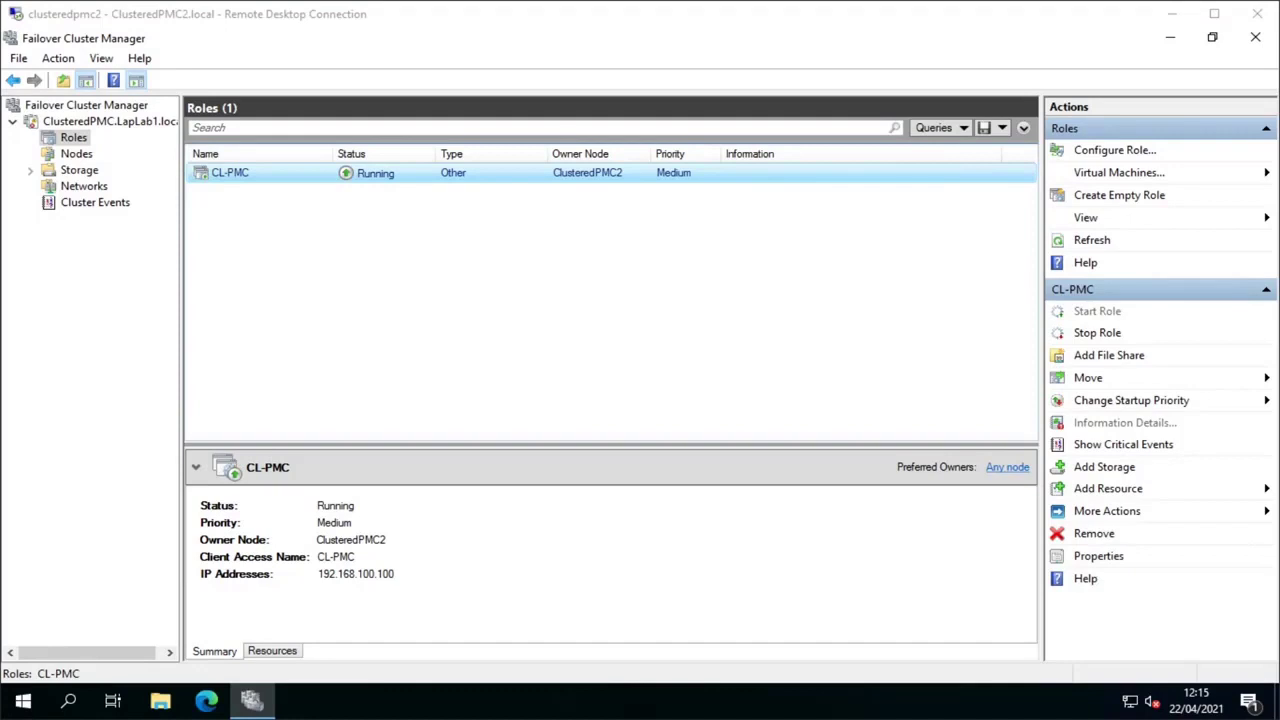
right_click(306, 177)
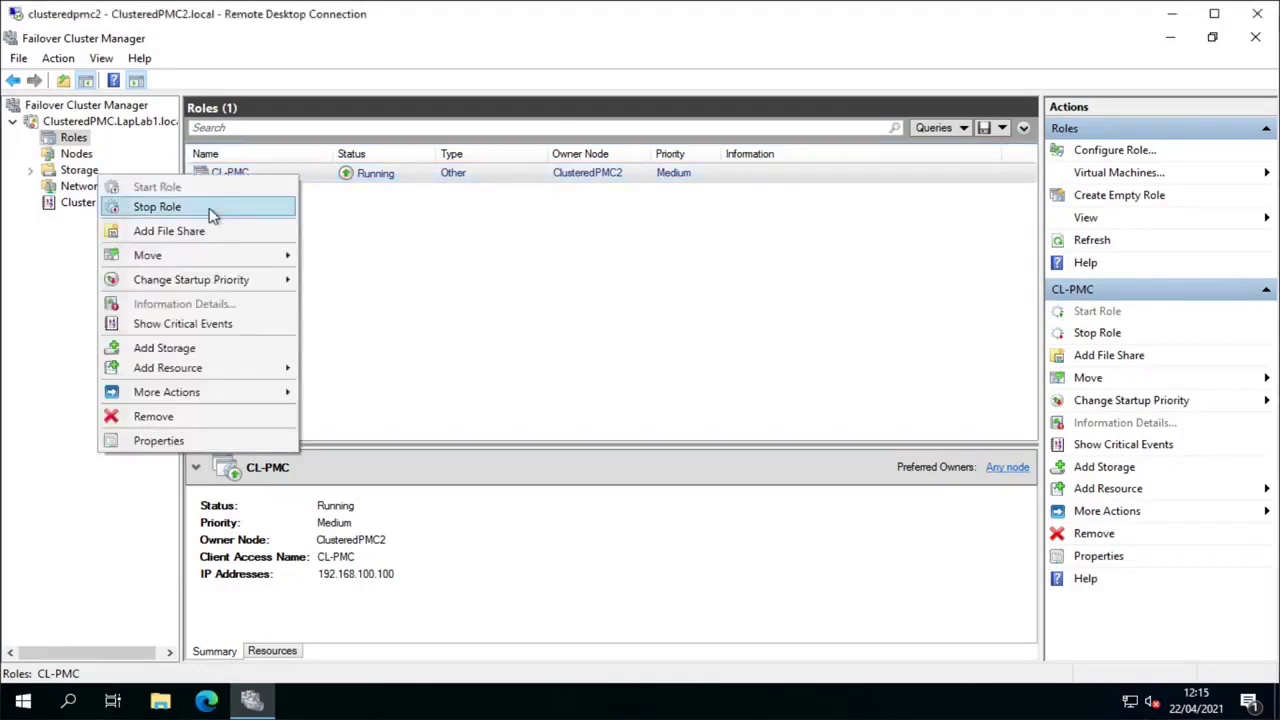
left_click(199, 212)
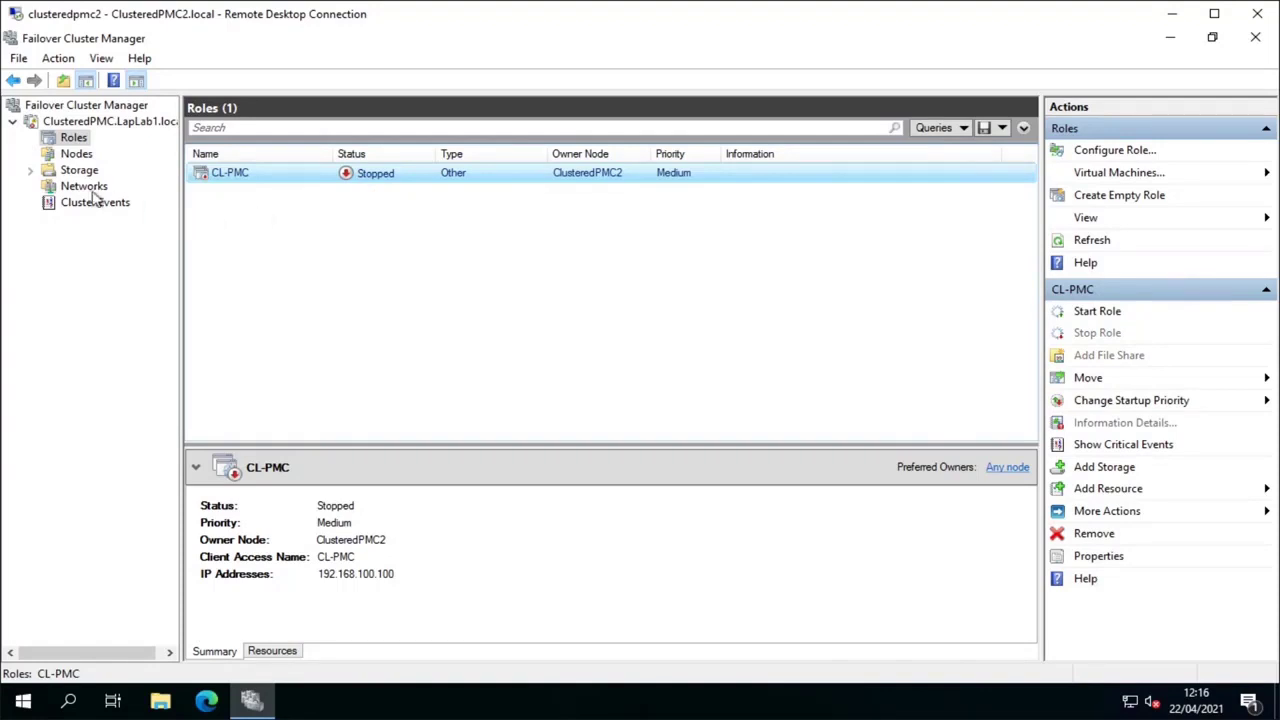
Bring Cluster Disk 1 in the cluster's storage online and minimize Failover Cluster Manager
left_click(30, 172)
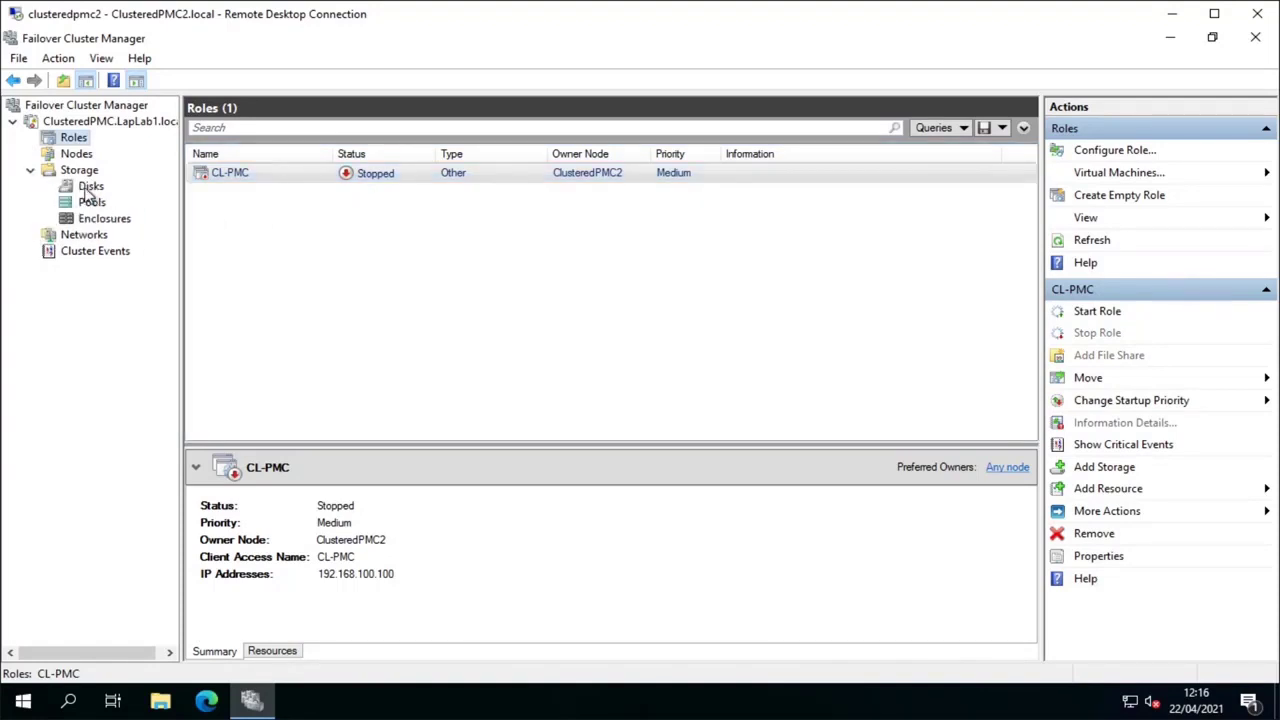
left_click(89, 188)
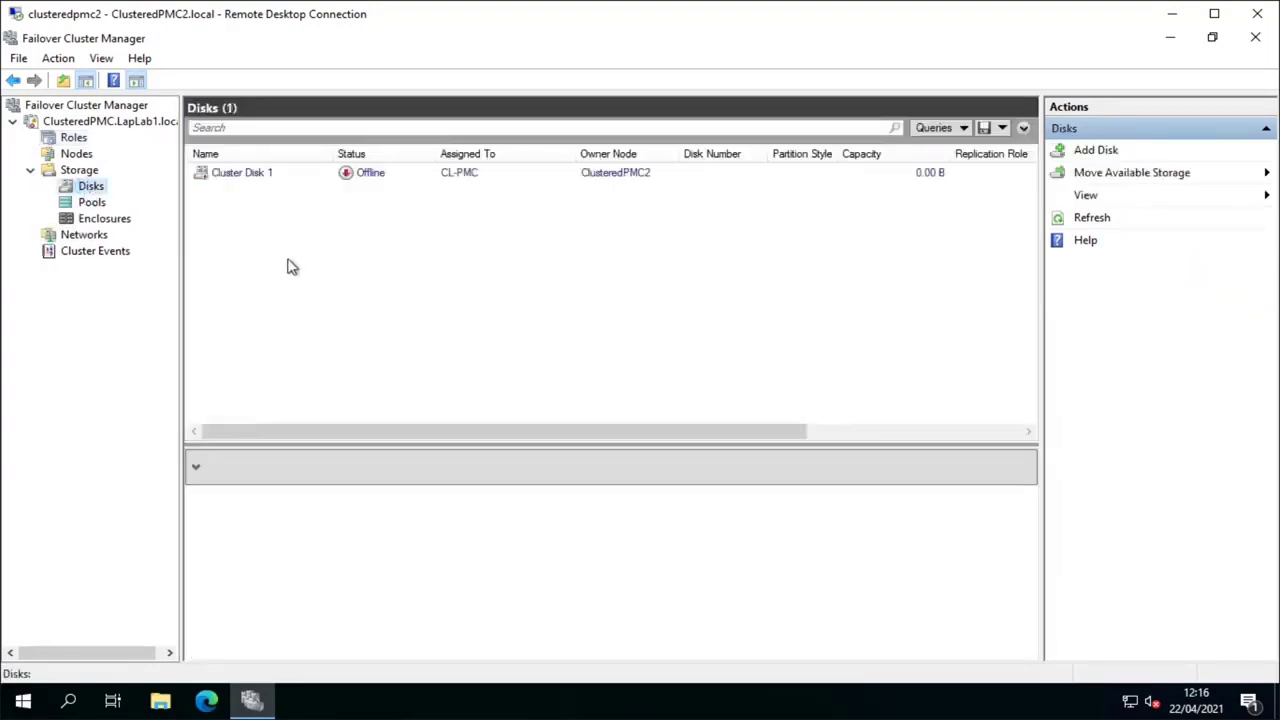
left_click(247, 177)
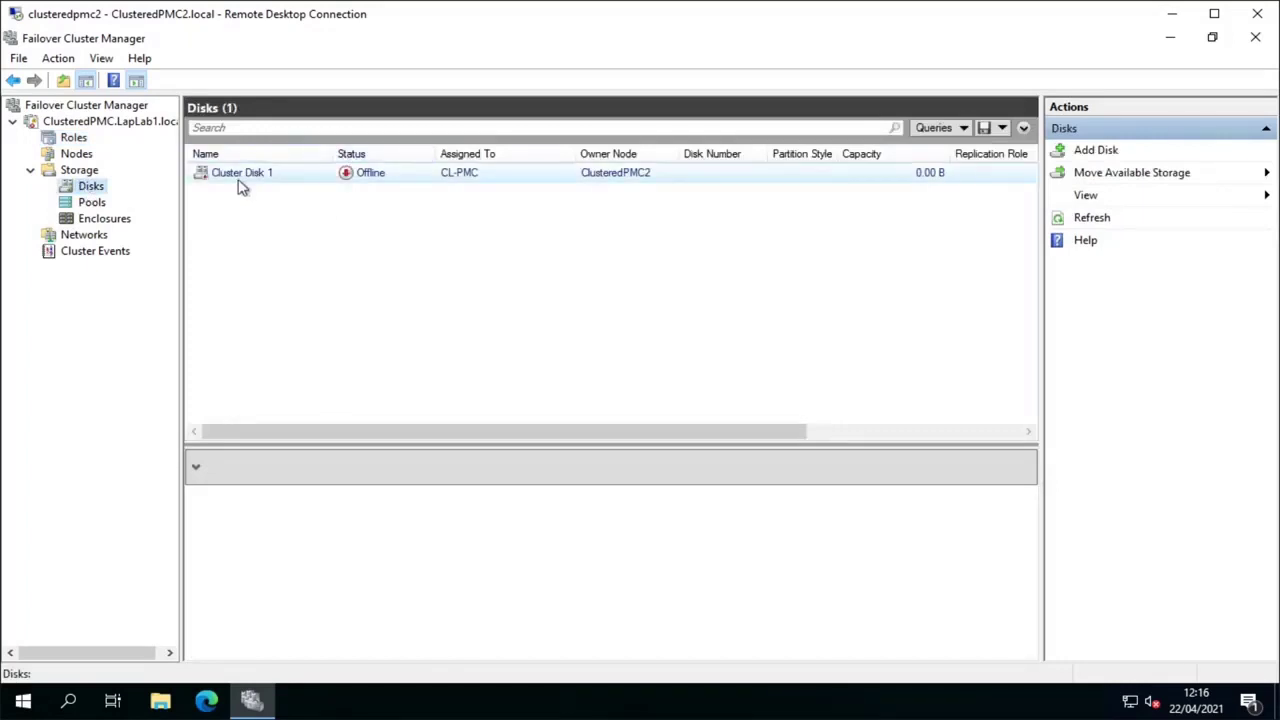
right_click(240, 186)
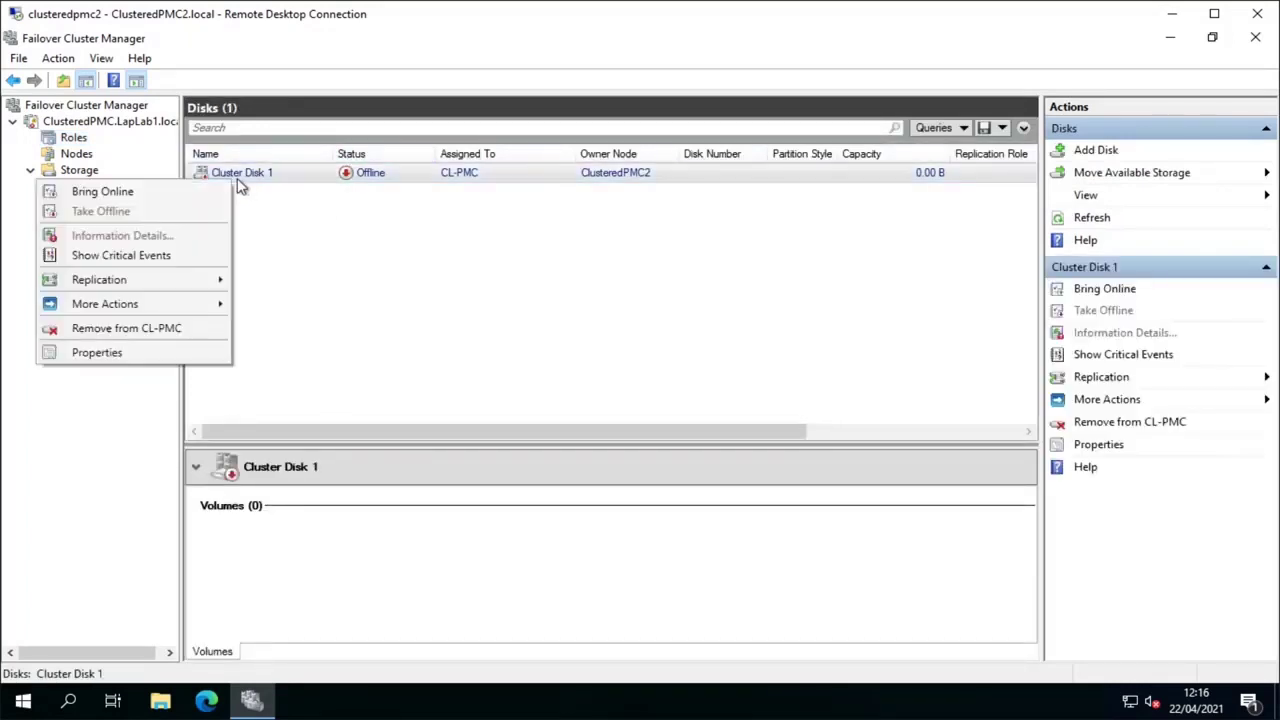
left_click(175, 196)
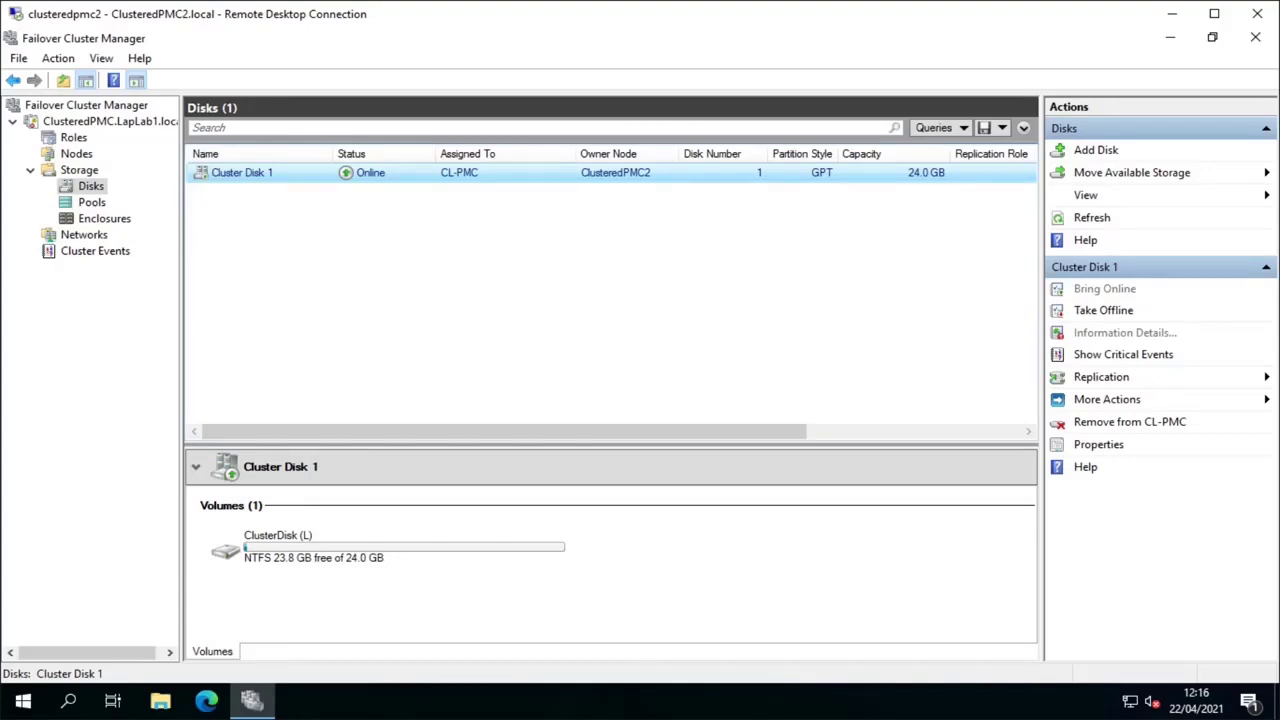
left_click(1172, 38)
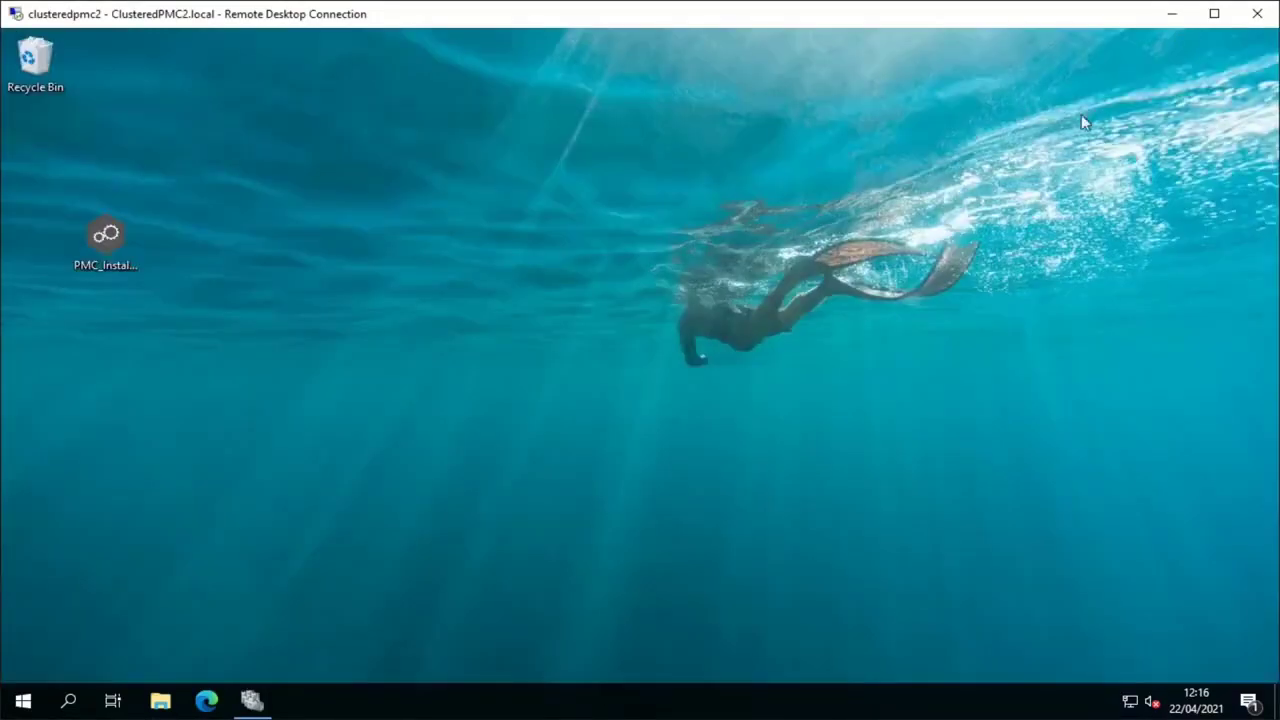
Run PMC_Installer_win64_cluster.exe from the desktop, allow it to make changes and proceed past the setup wizard's welcome page
double_click(100, 245)
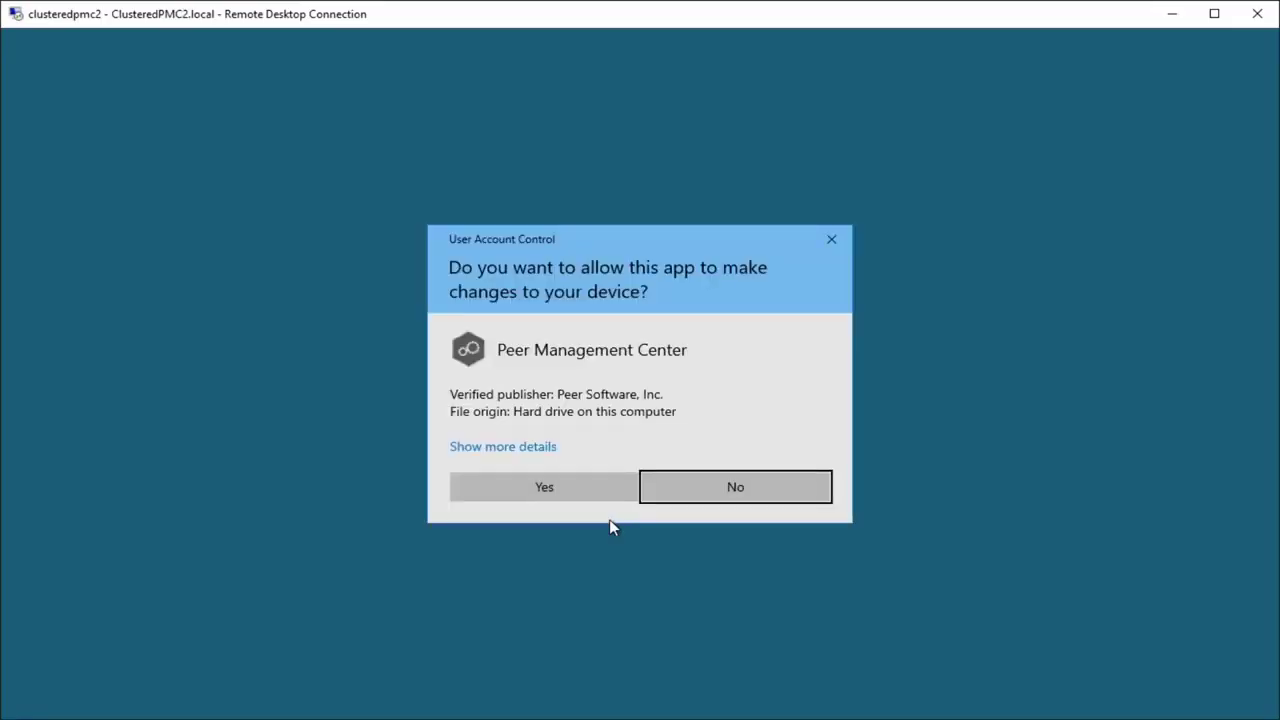
left_click(601, 492)
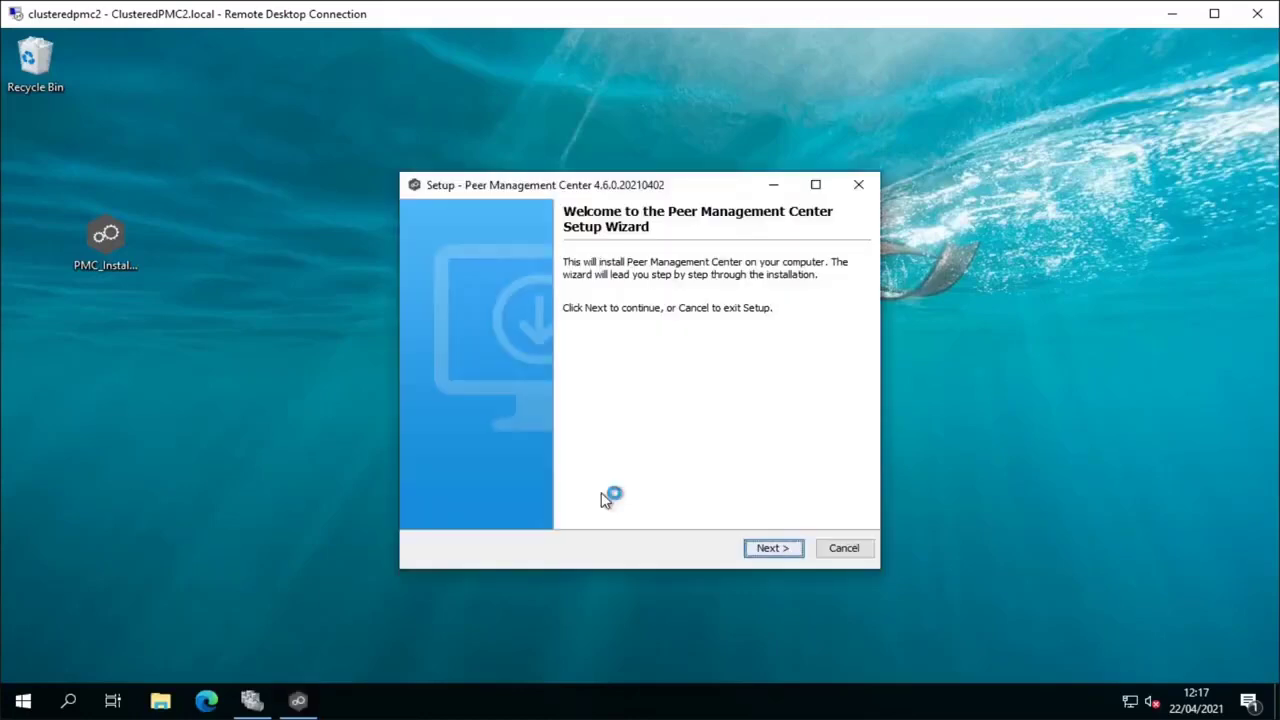
left_click(793, 551)
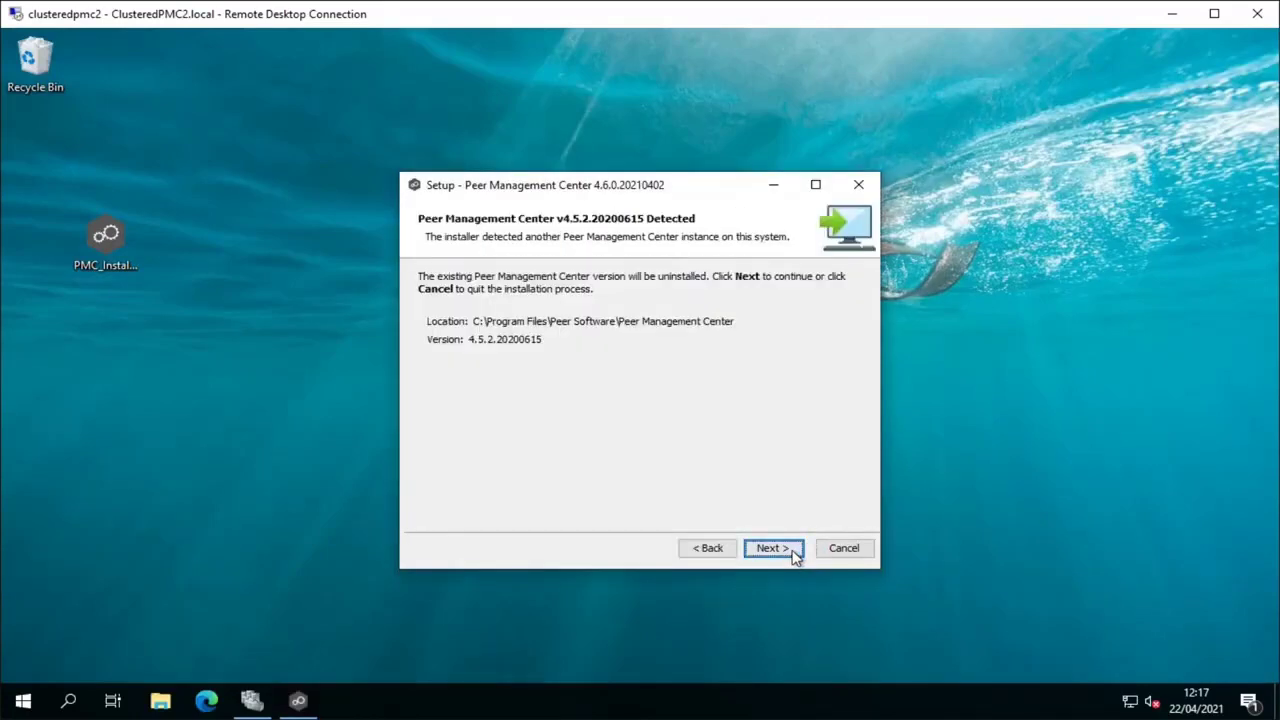
Agree to uninstall the existing Peer Management Center version and accept the license agreement
left_click(793, 553)
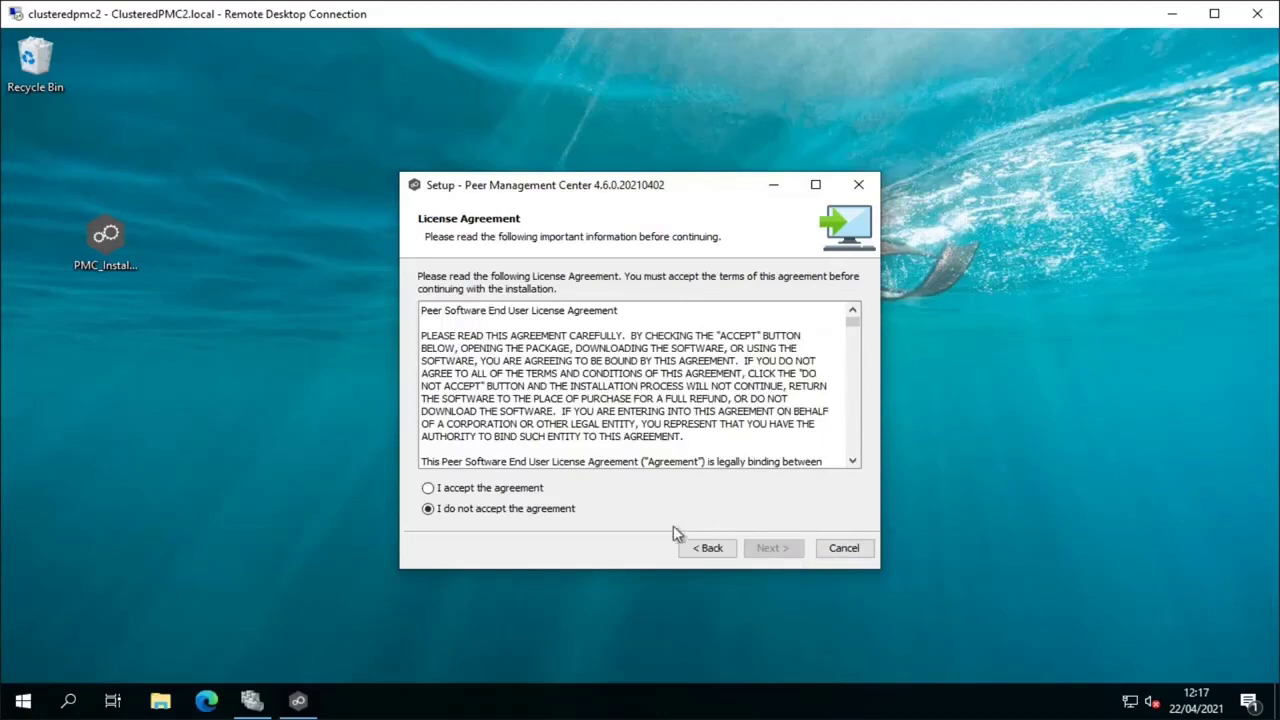
left_click(540, 490)
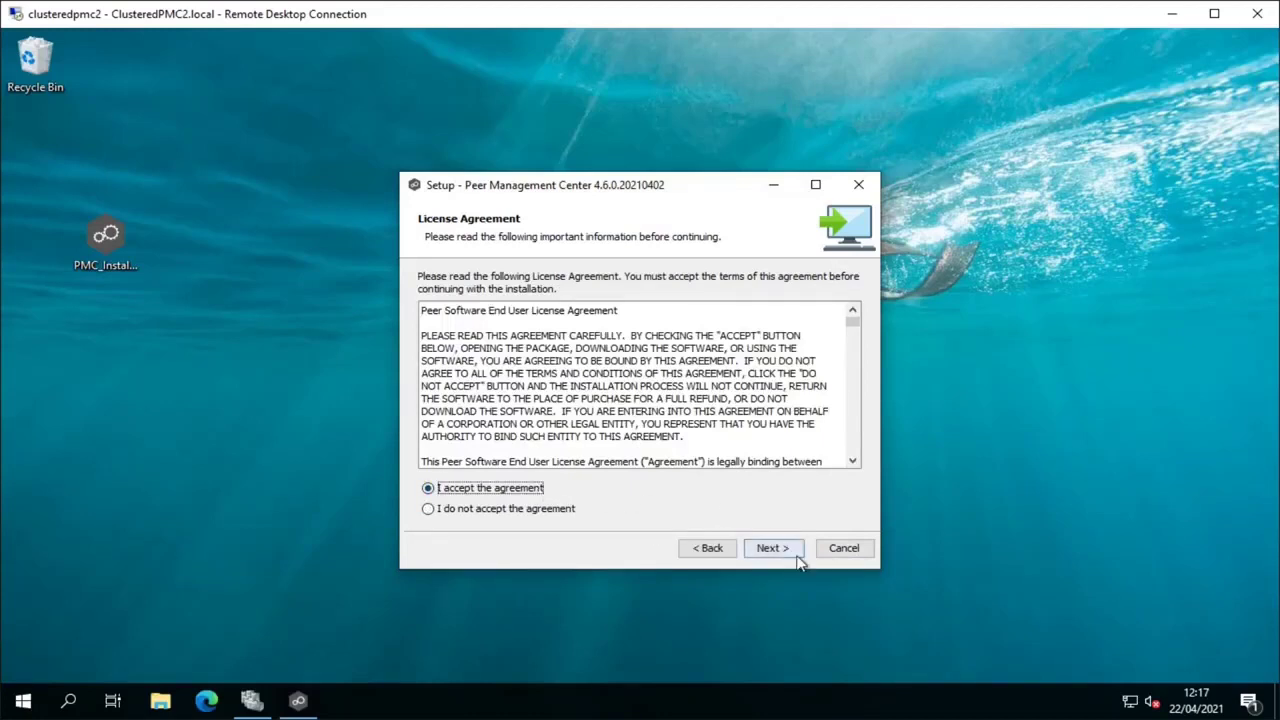
left_click(798, 555)
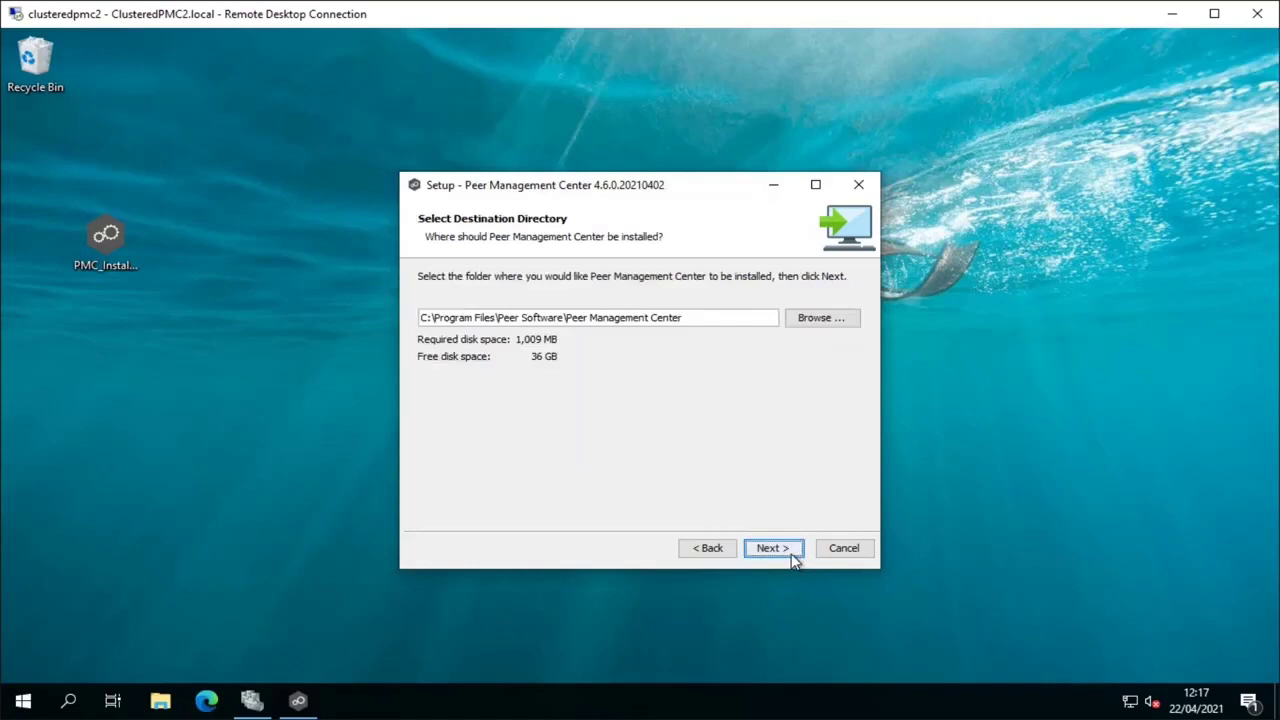
Install Peer Management Center in the default directory with hub data folder L:\ and the default shortcut folder, allow the changes and finish the setup
left_click(795, 560)
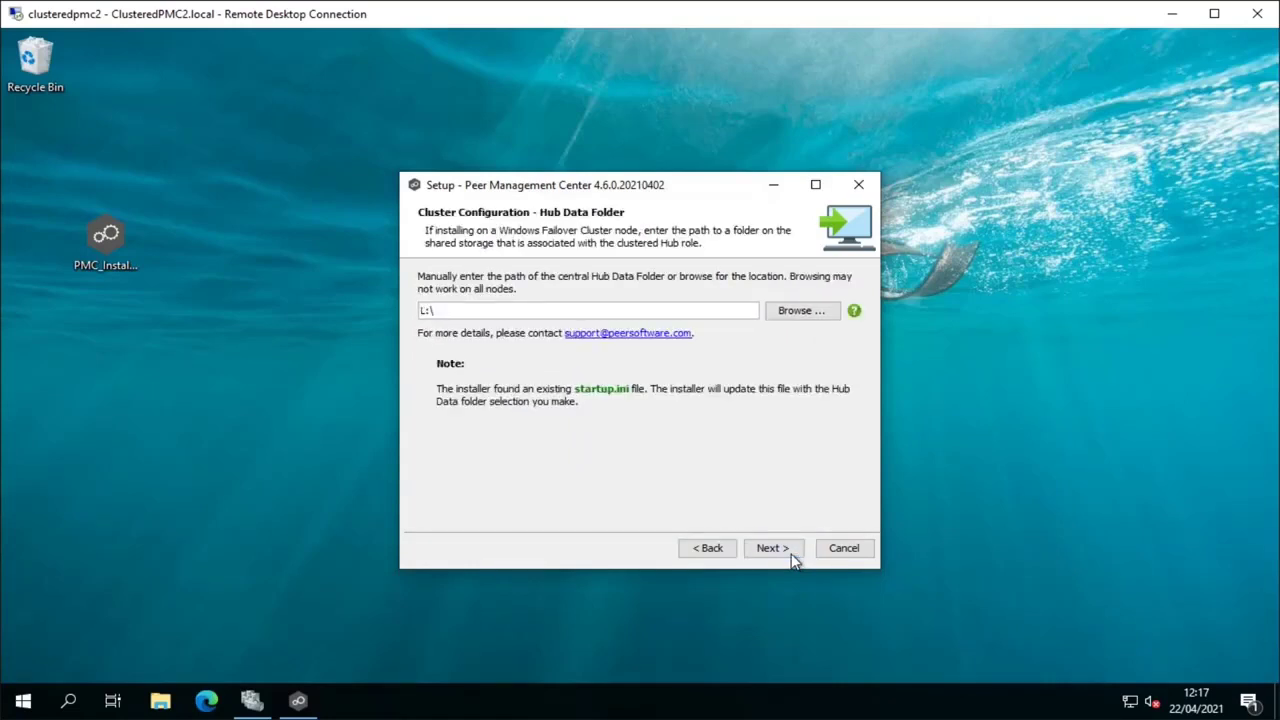
left_click(793, 560)
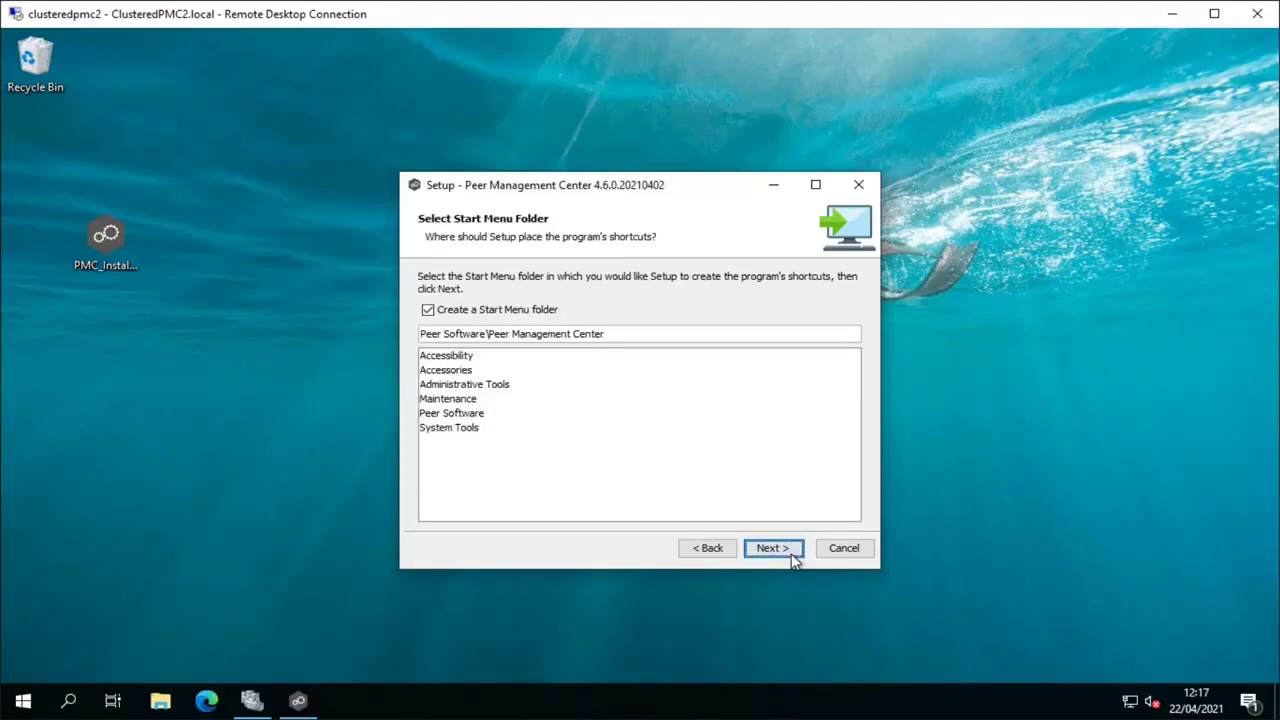
left_click(793, 560)
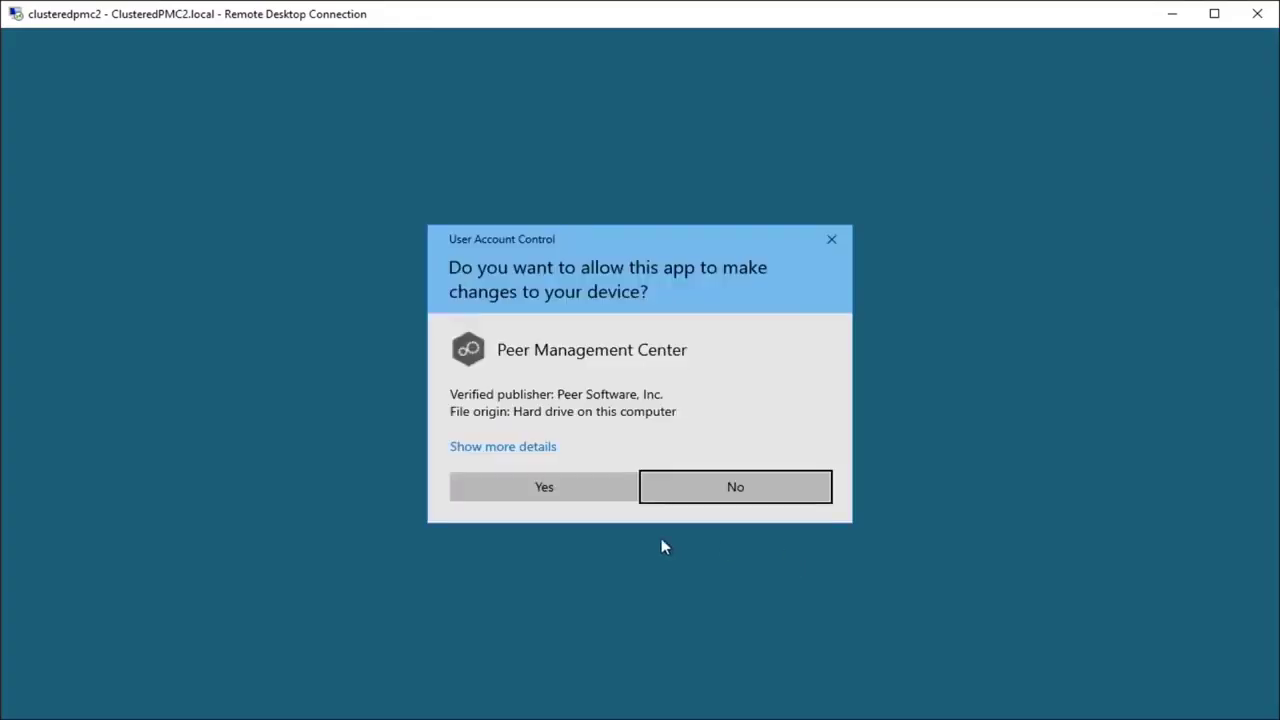
left_click(600, 492)
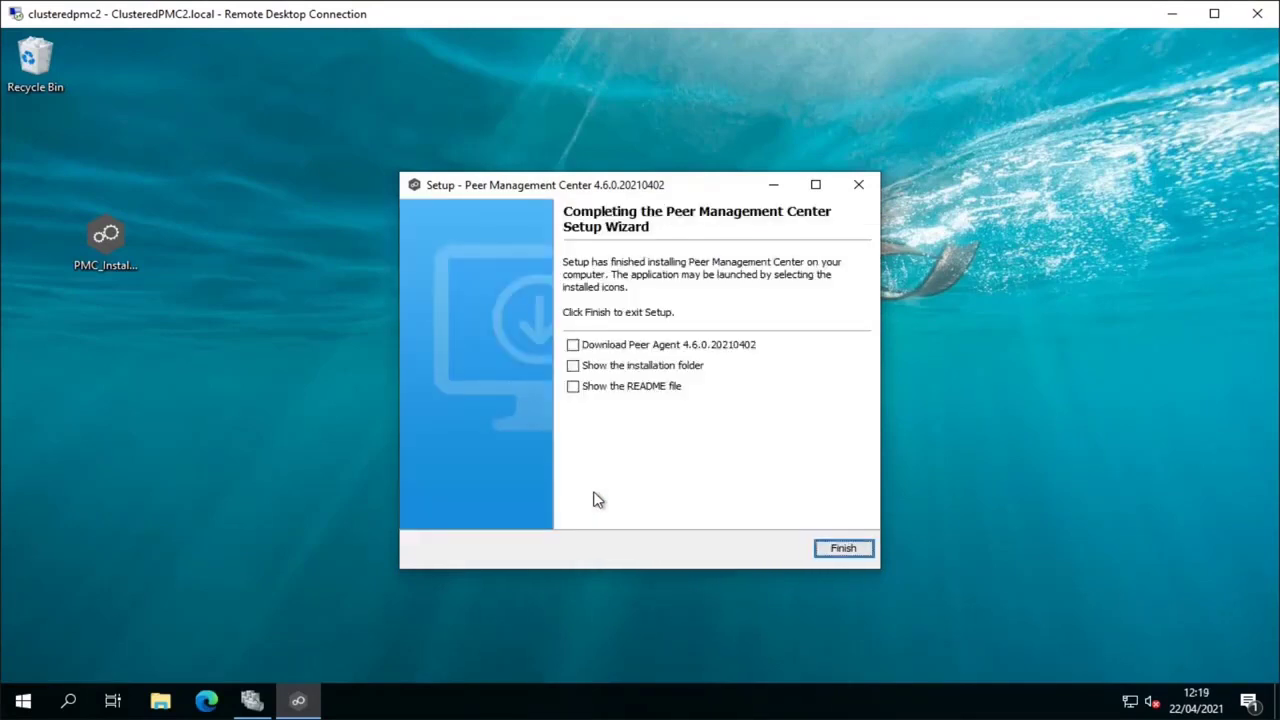
left_click(866, 554)
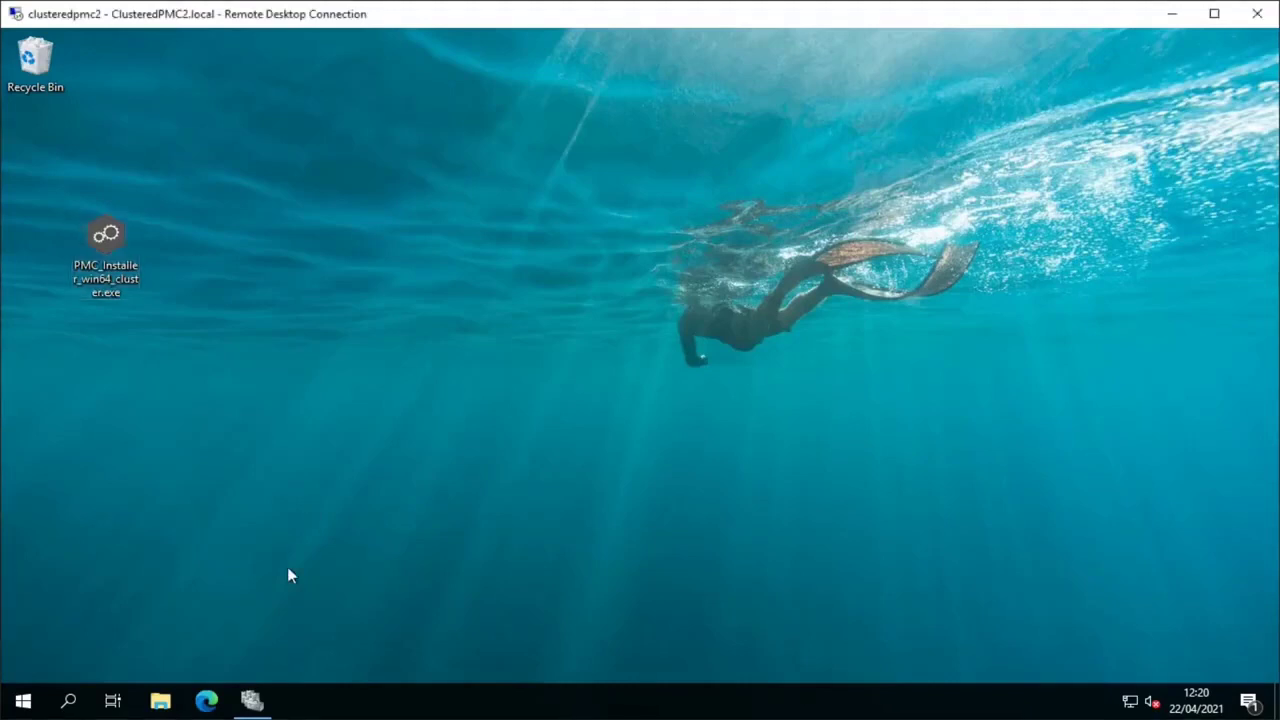
Start the CL-PMC role in Failover Cluster Manager, then minimize the cluster manager window
left_click(251, 701)
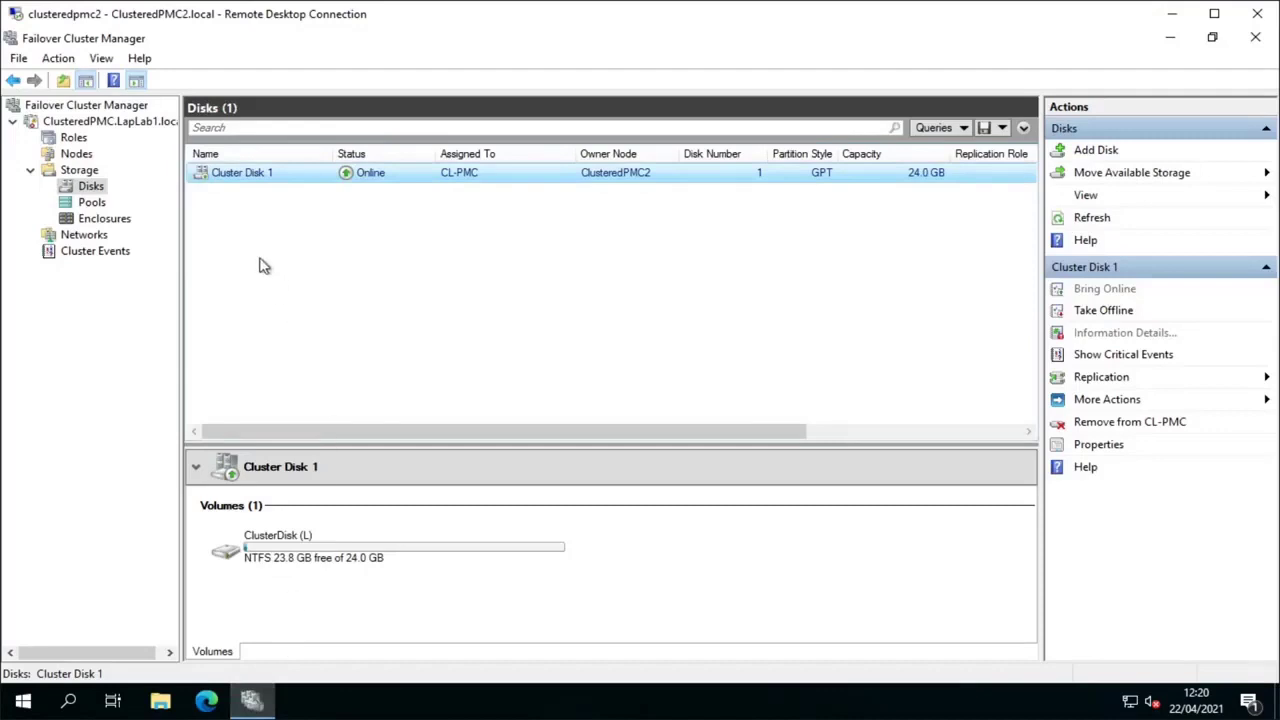
left_click(74, 137)
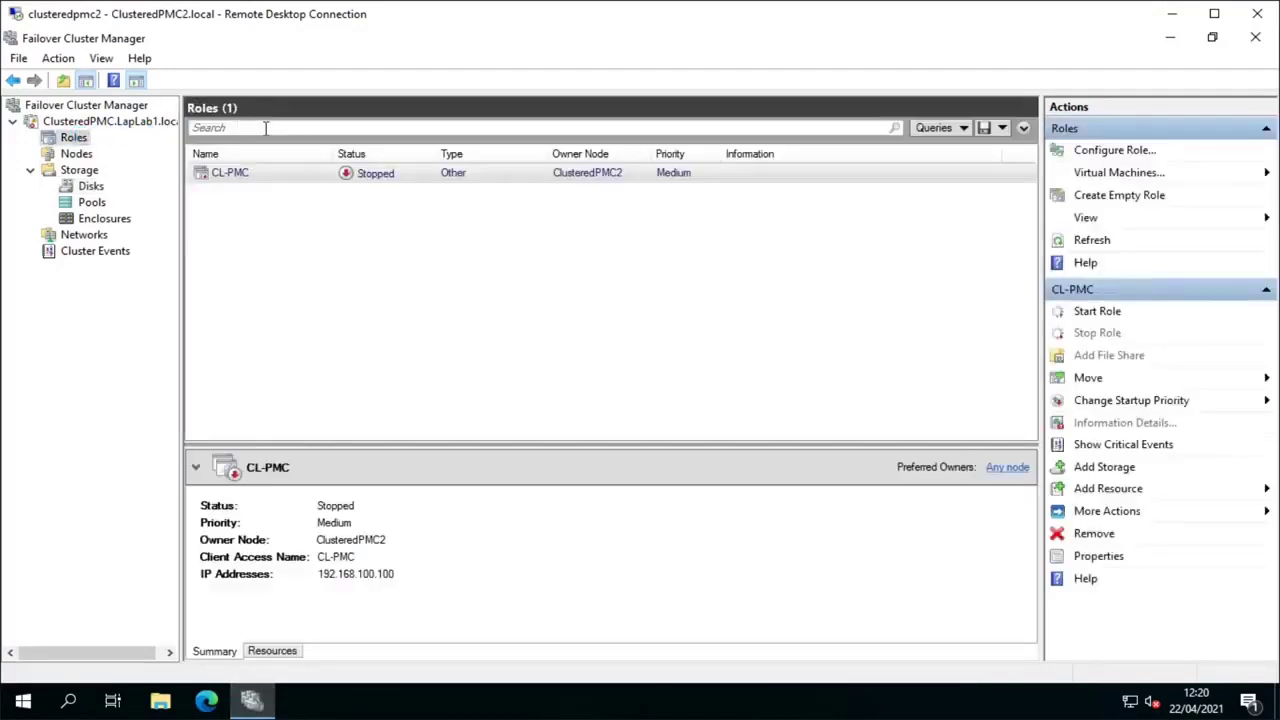
right_click(308, 175)
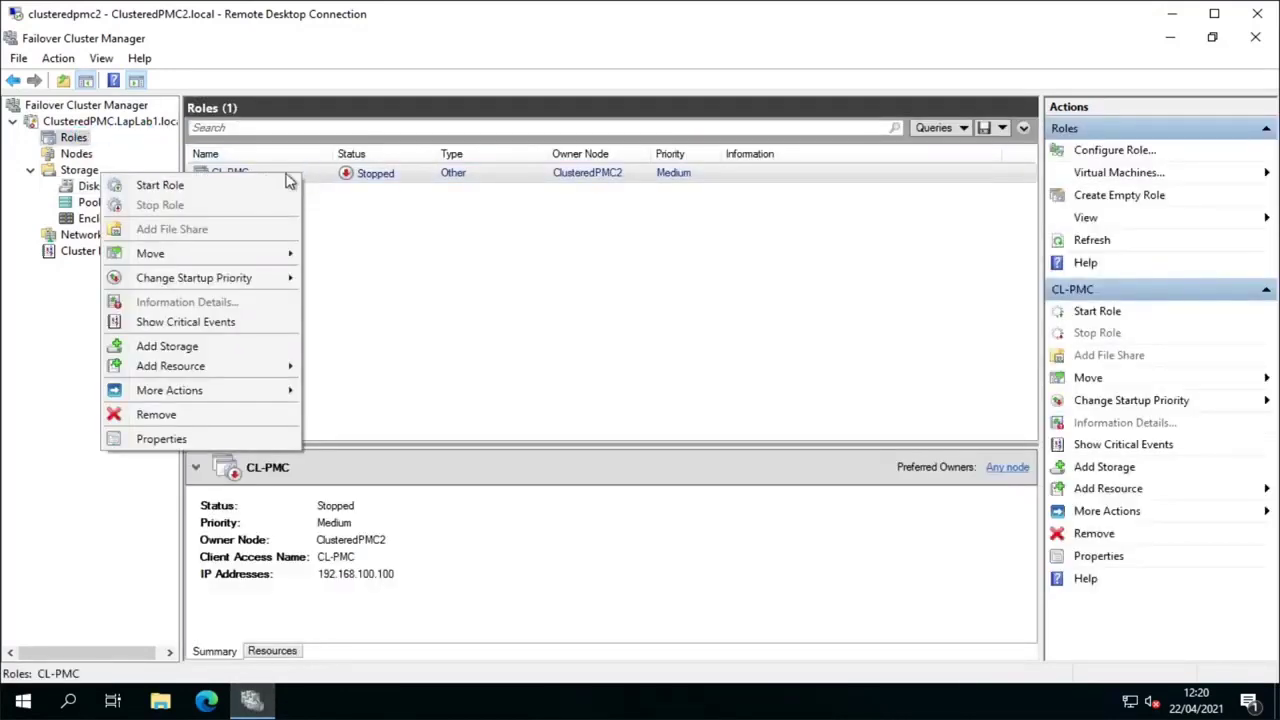
left_click(243, 192)
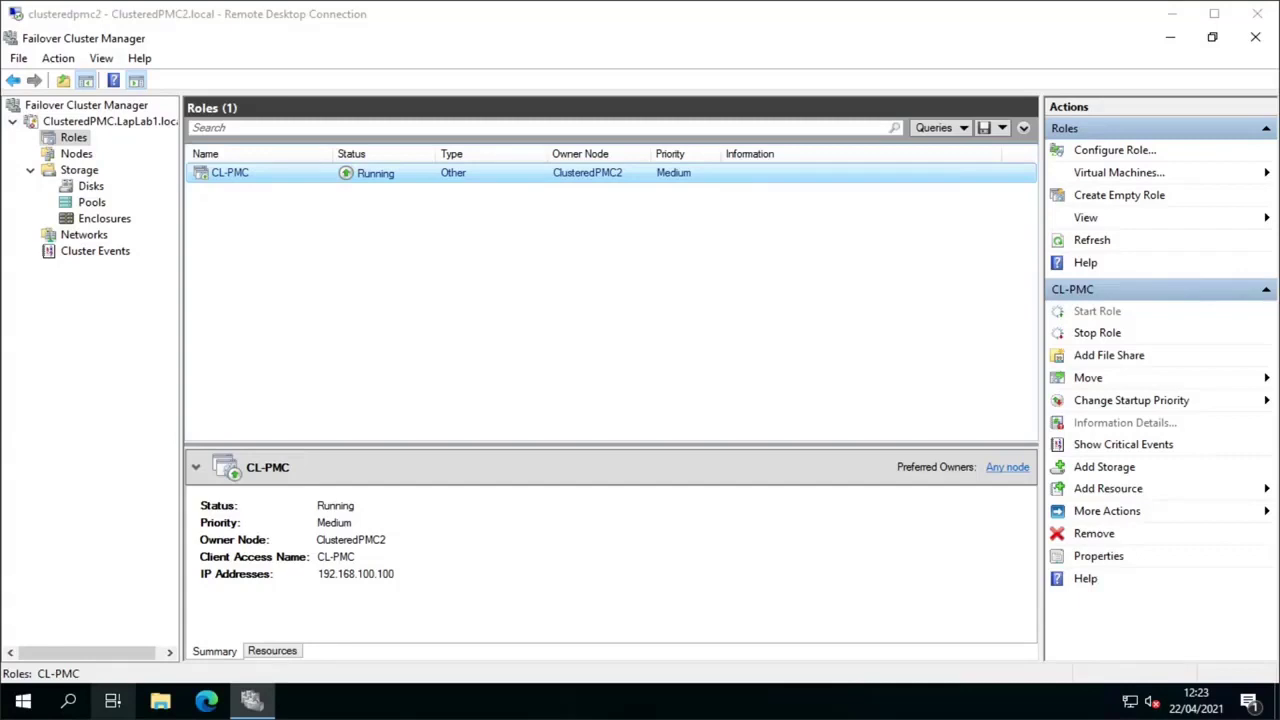
left_click(1170, 37)
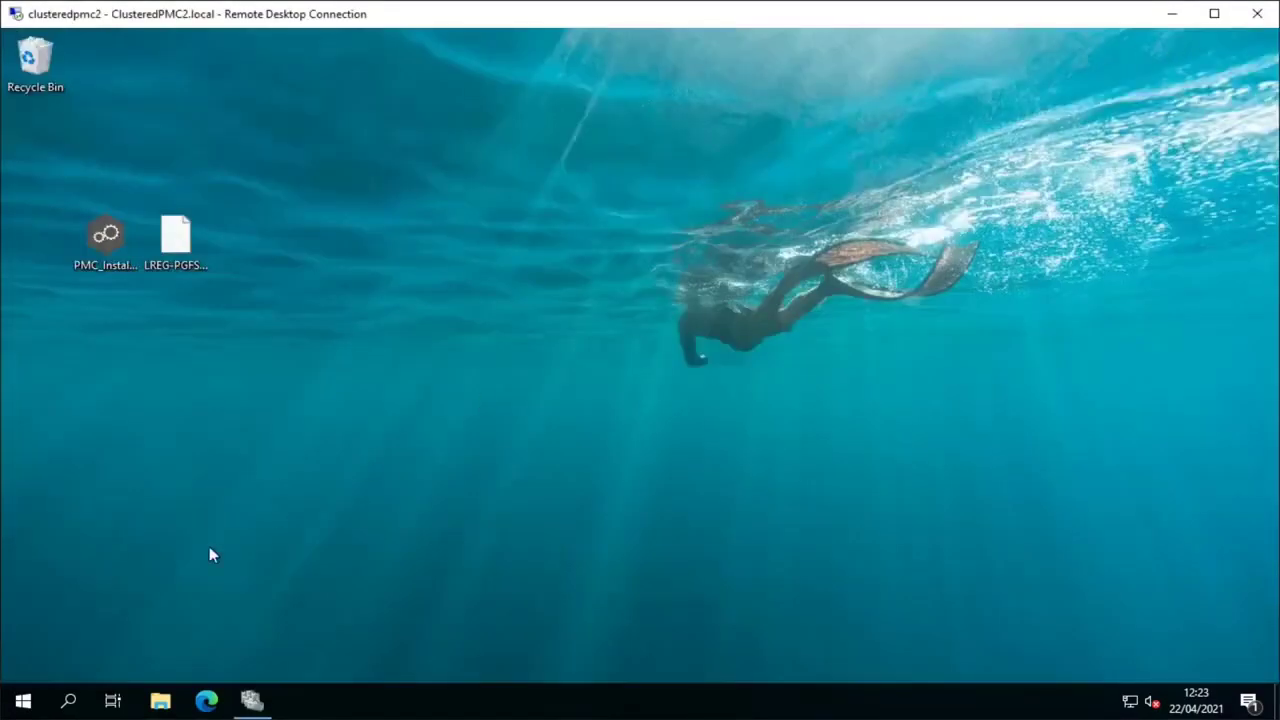
Launch Peer Management Center Client from the Peer Software program group and allow it to make changes to the device
left_click(27, 702)
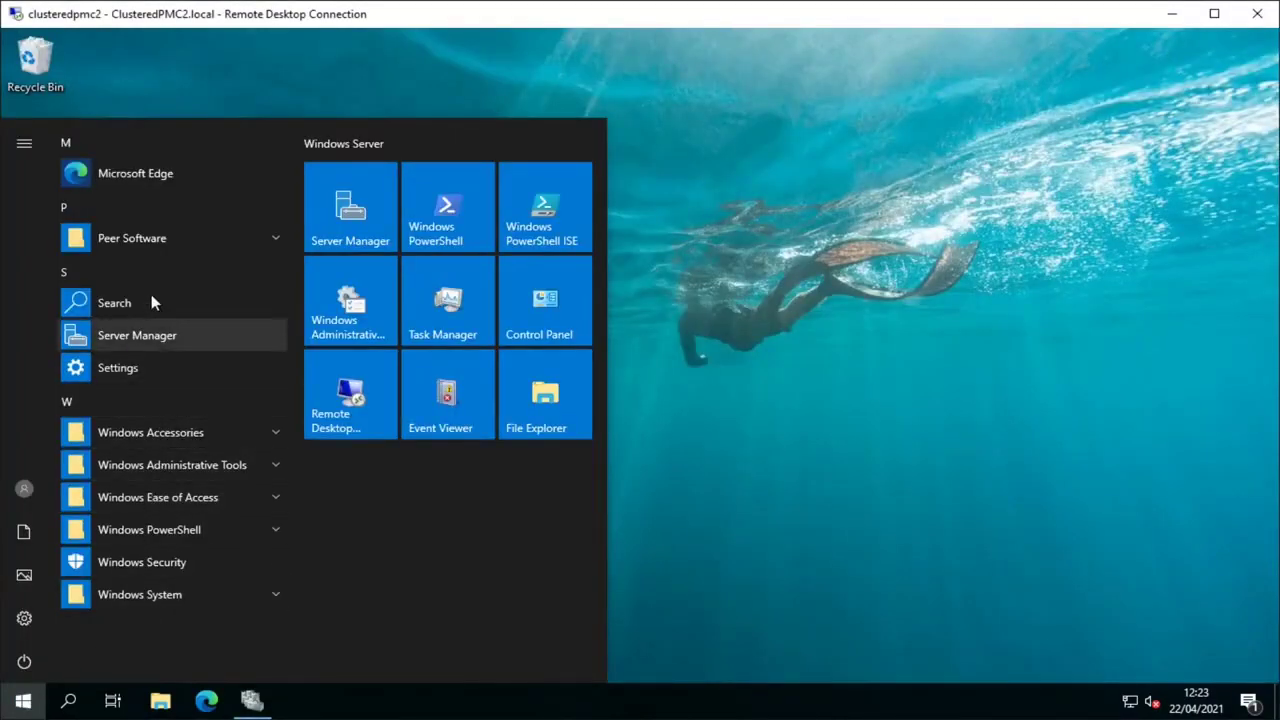
left_click(150, 243)
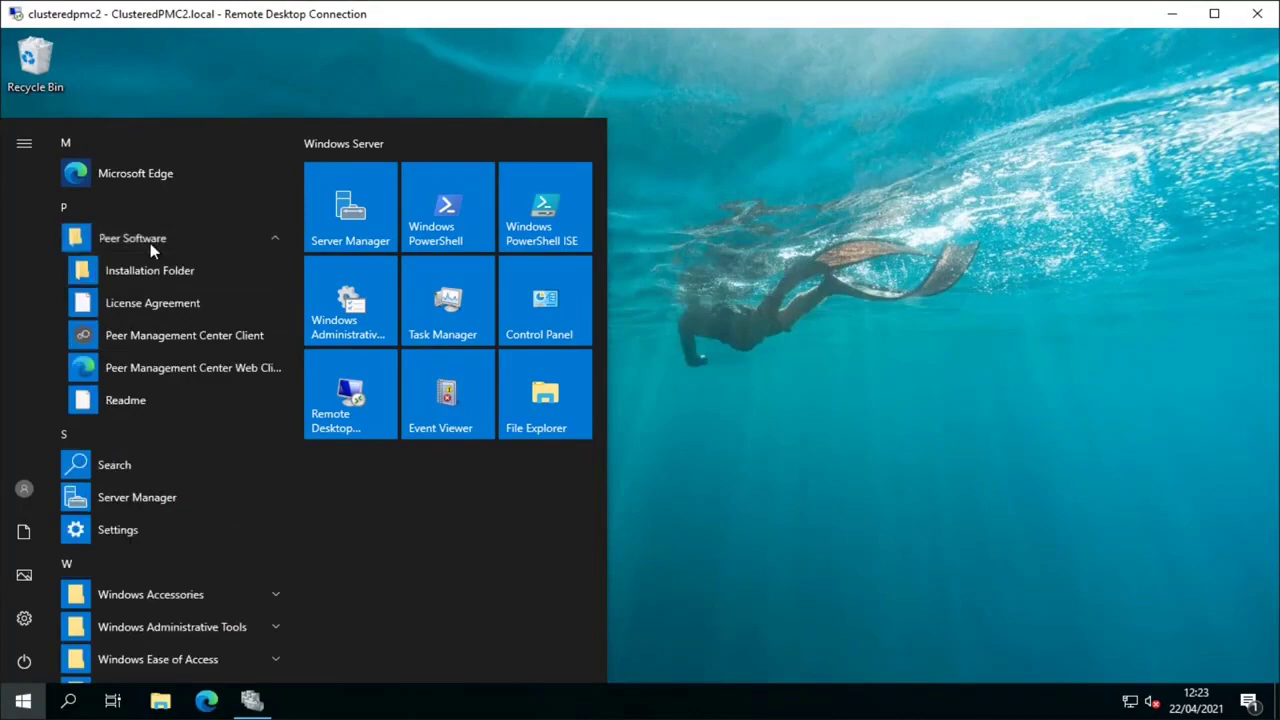
left_click(233, 336)
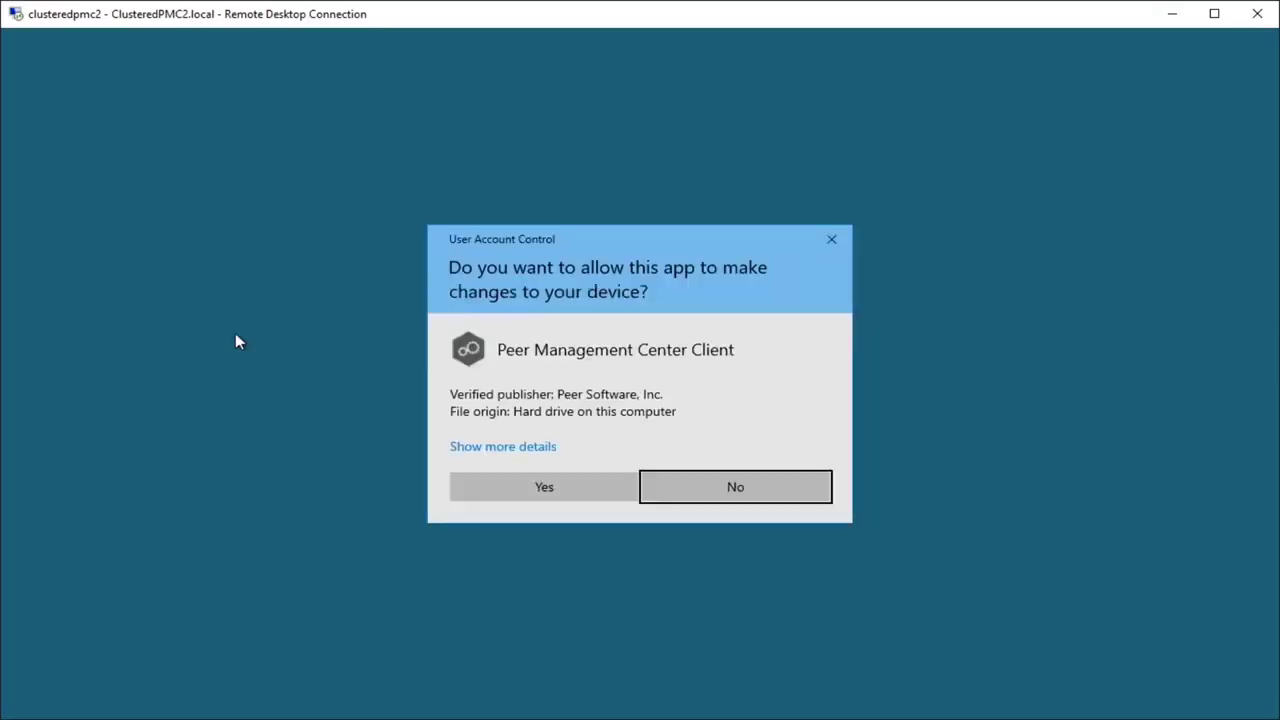
left_click(600, 488)
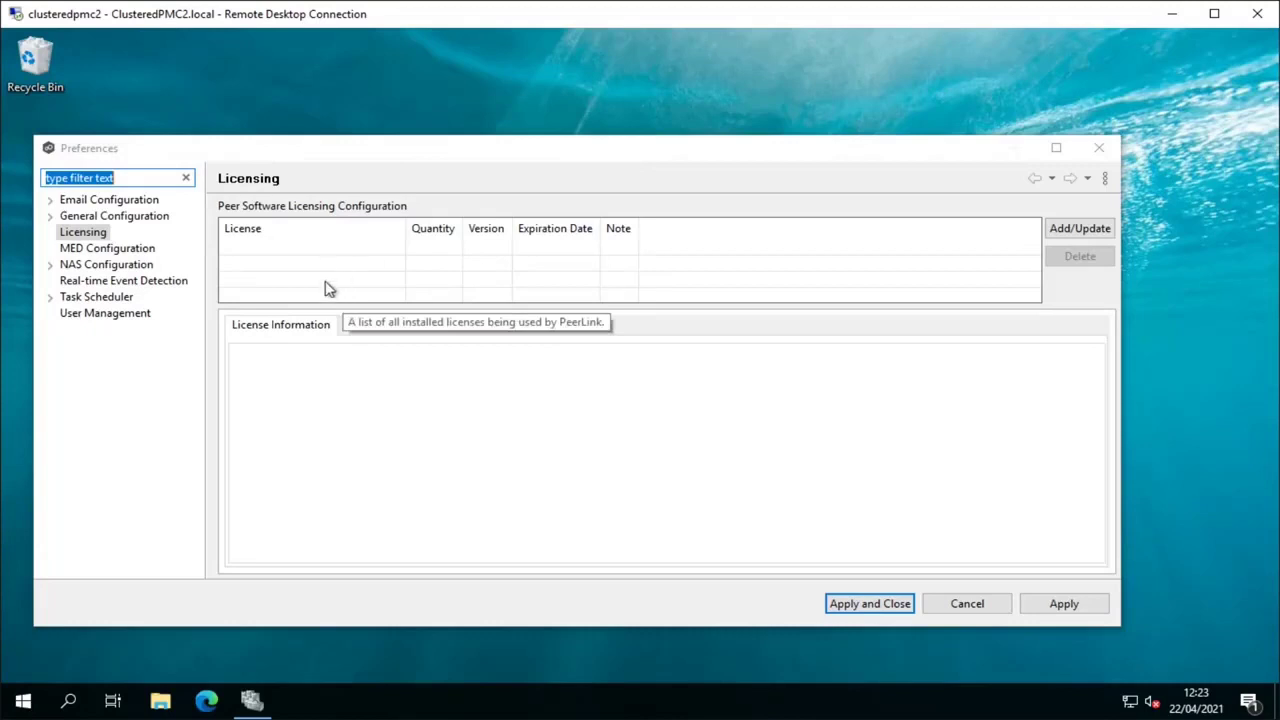
Add the LREG-PGFS .lic license file from the desktop to the licensing preferences, apply and close them, and maximize the client window
left_click(1056, 232)
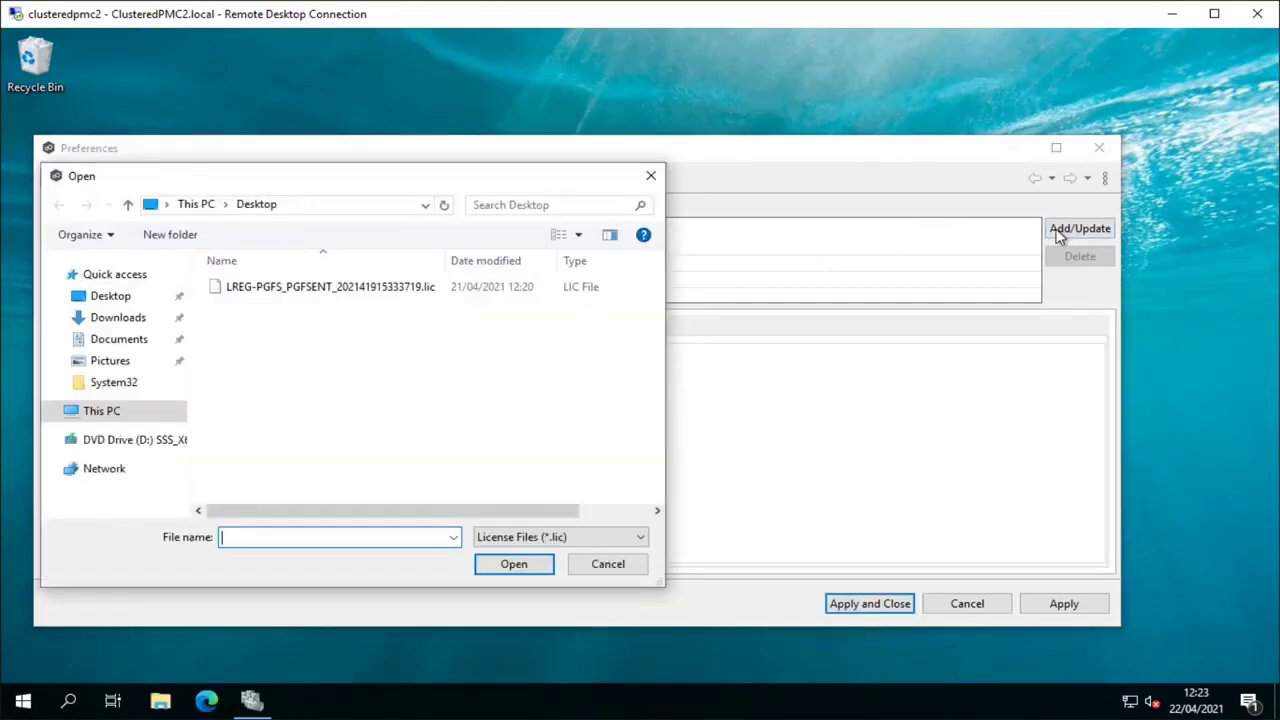
left_click(357, 290)
left_click(527, 566)
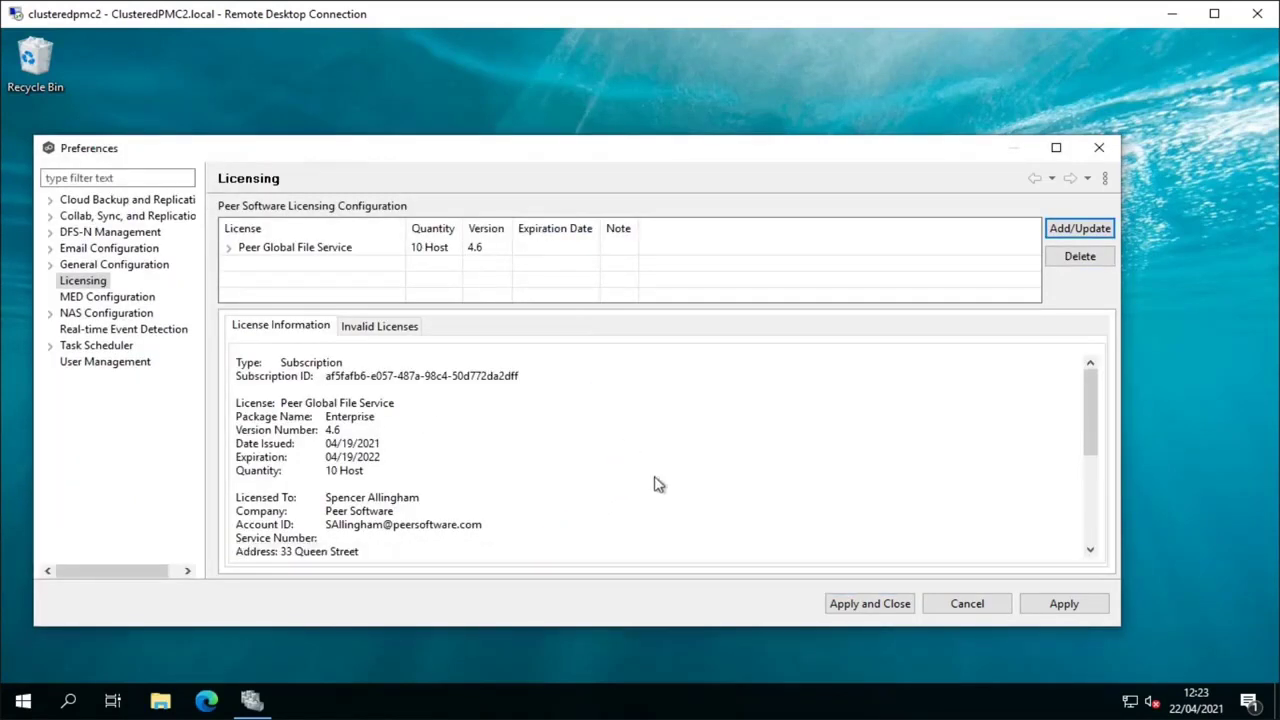
left_click(851, 604)
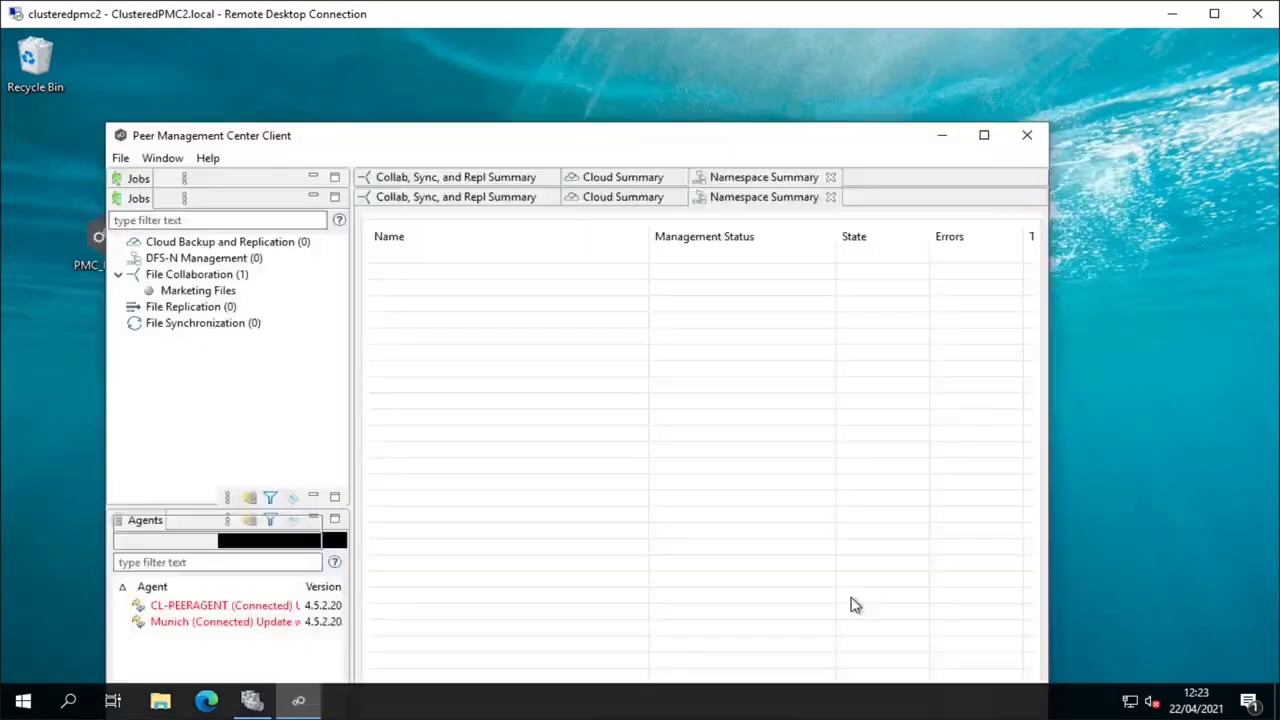
left_click(988, 135)
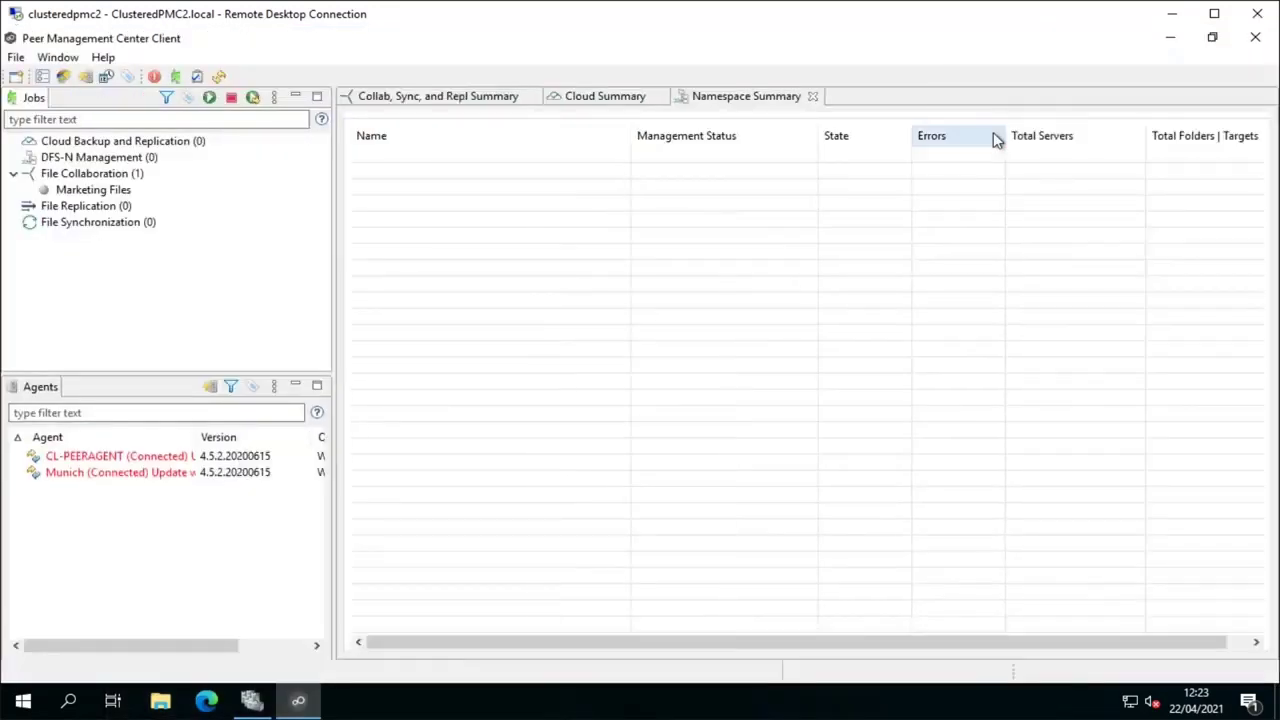